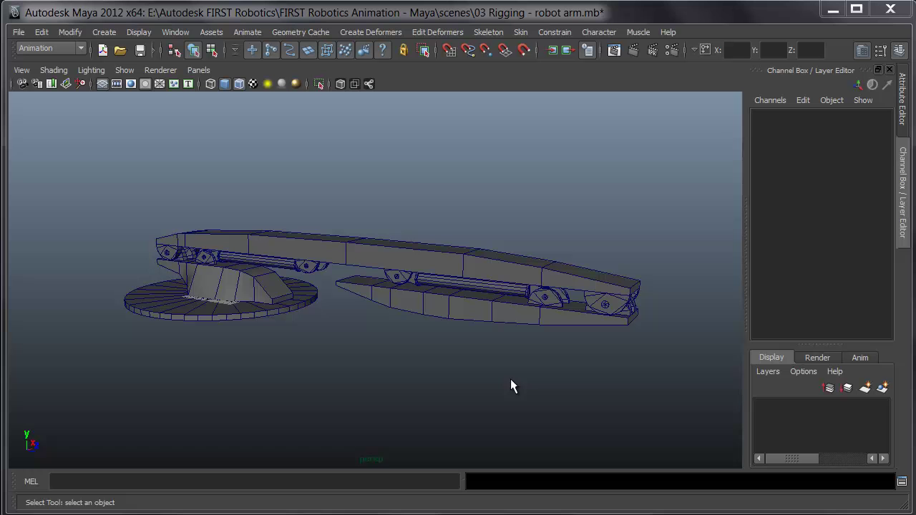
Frame the robot arm and select the large pin pin_large002.
left_click_drag(321, 333, 357, 365, "alt")
scroll(454, 390, "up", 2)
left_click_drag(460, 397, 610, 336, "alt")
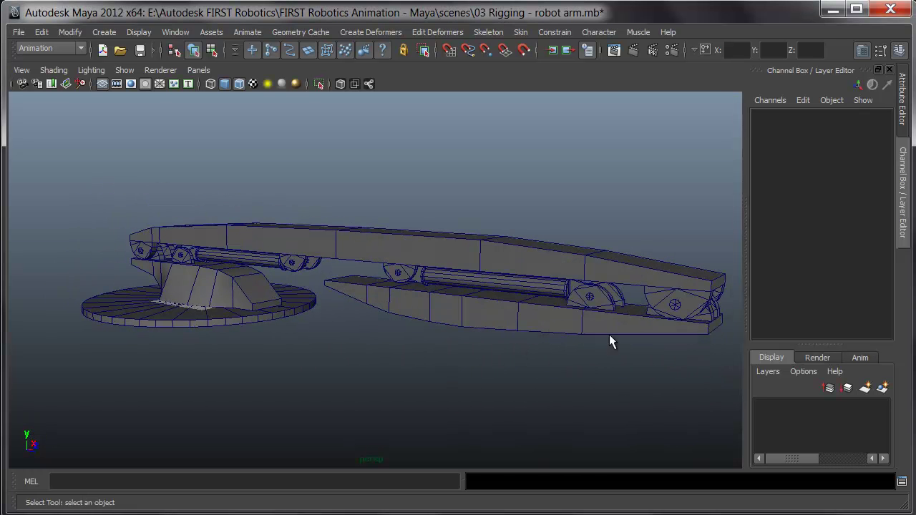
left_click(588, 297)
left_click(458, 362)
middle_click_drag(544, 364, 521, 355, "alt")
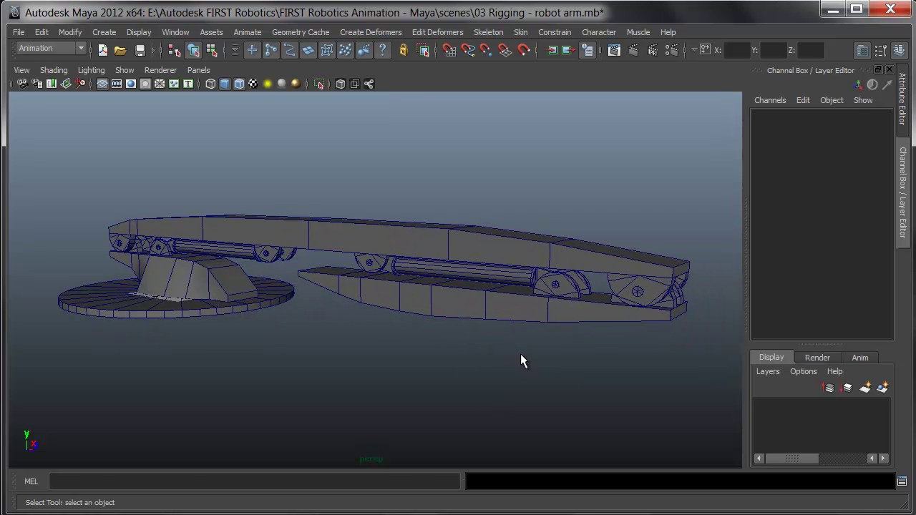
left_click(637, 294)
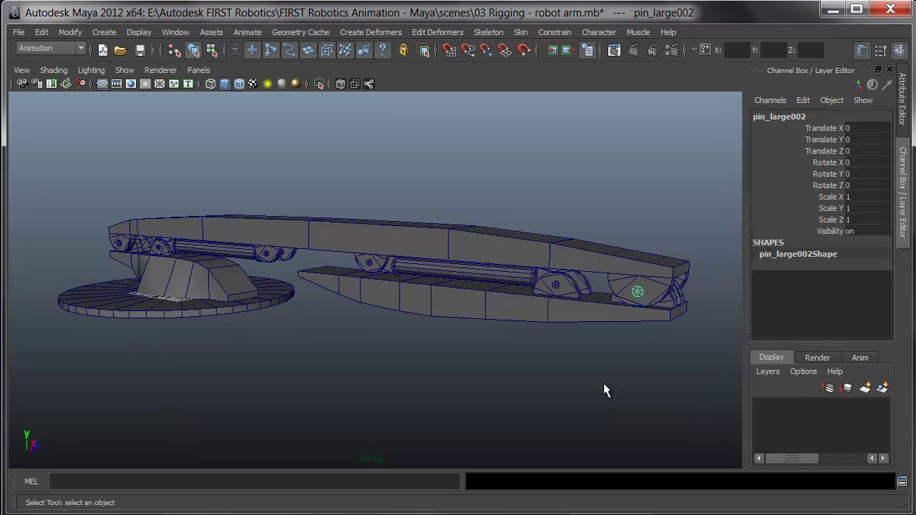
In the Outliner, select all six pins, pin_large002 through pin_small04.
key("space")
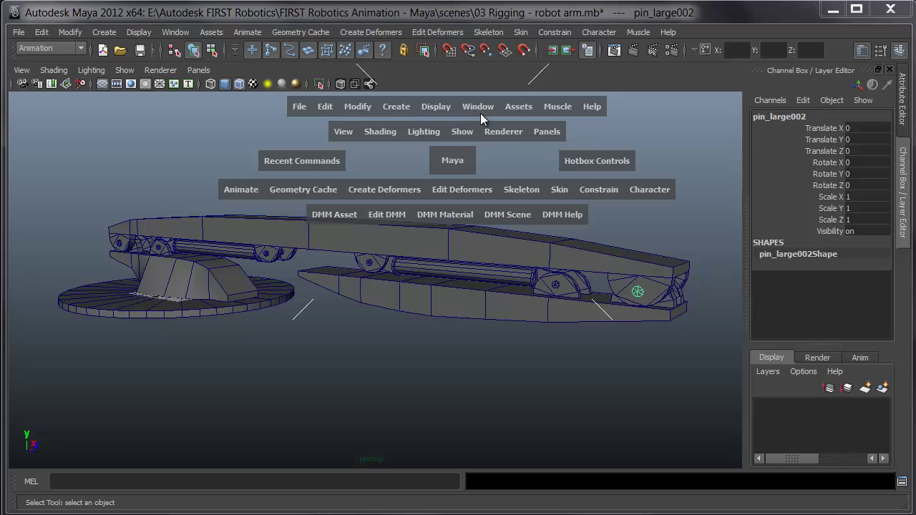
left_click(486, 106)
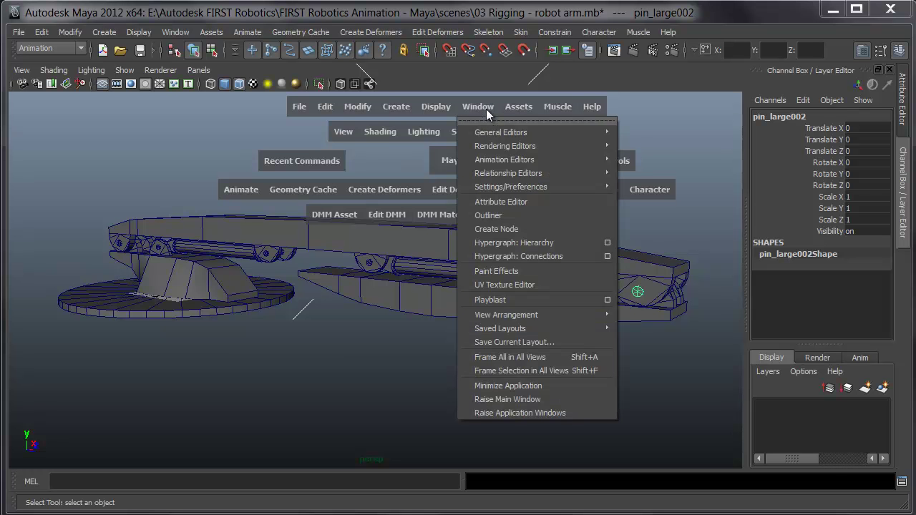
left_click(496, 219)
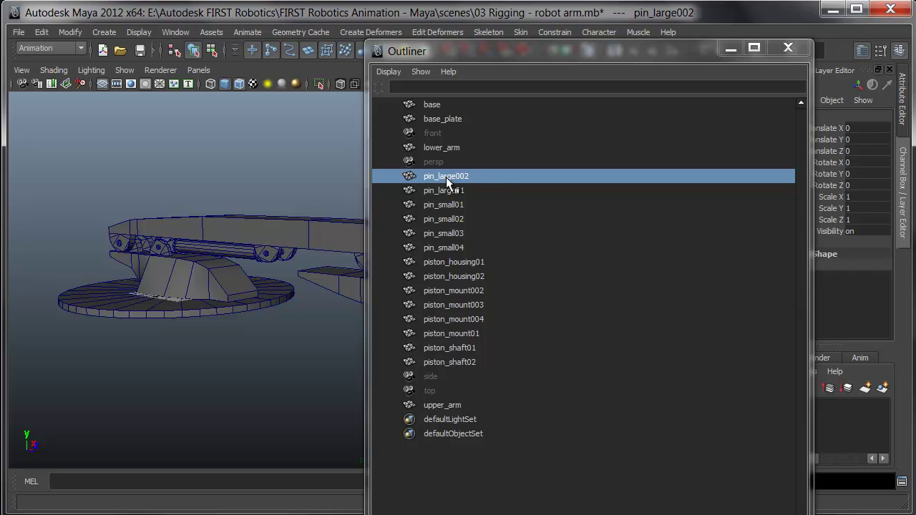
left_click(442, 245, "shift")
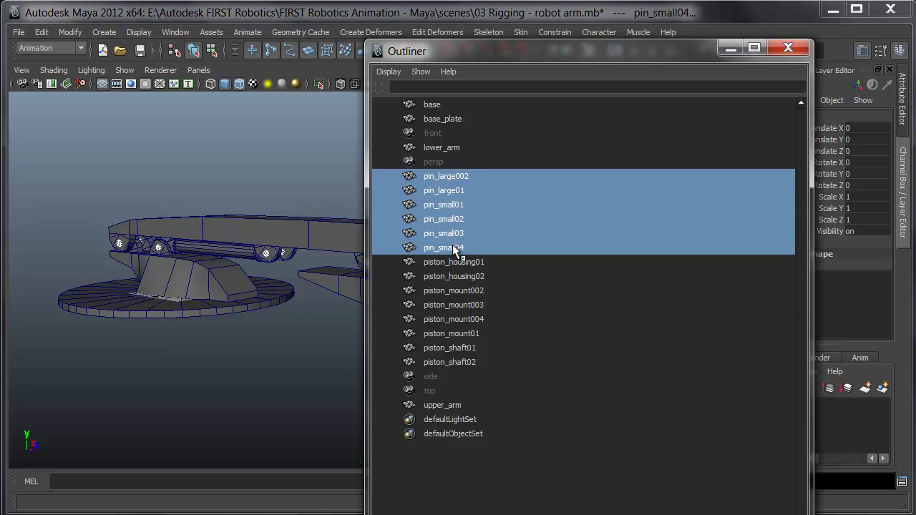
left_click(790, 53)
Centre the pivots of the six selected pins with Modify > Center Pivot.
left_click(68, 32)
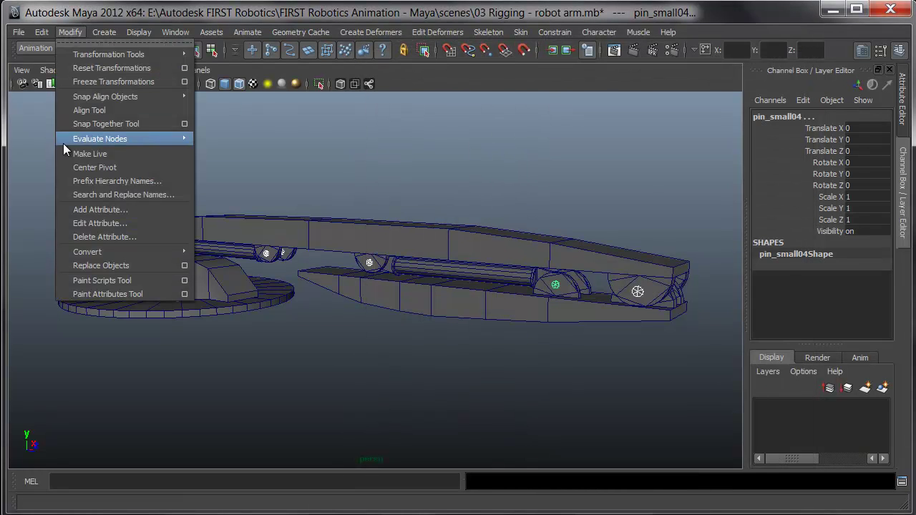
left_click(93, 168)
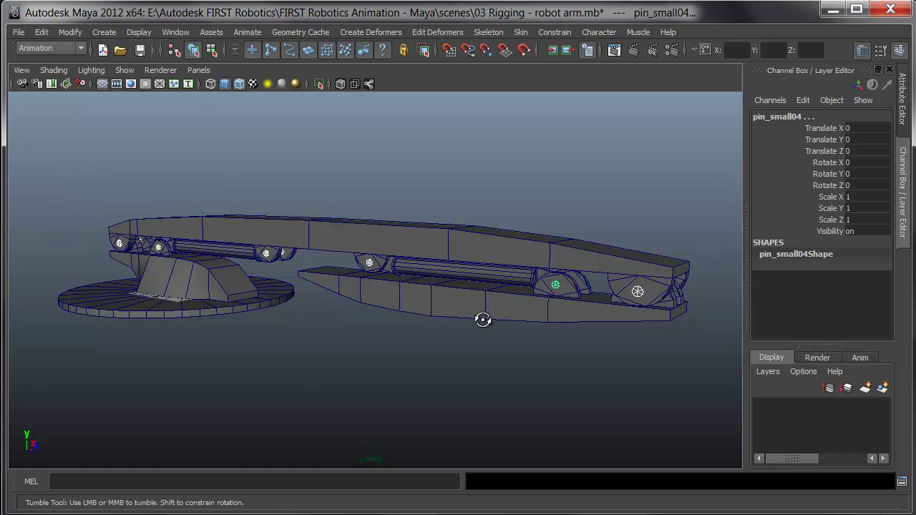
left_click_drag(484, 322, 536, 337, "alt")
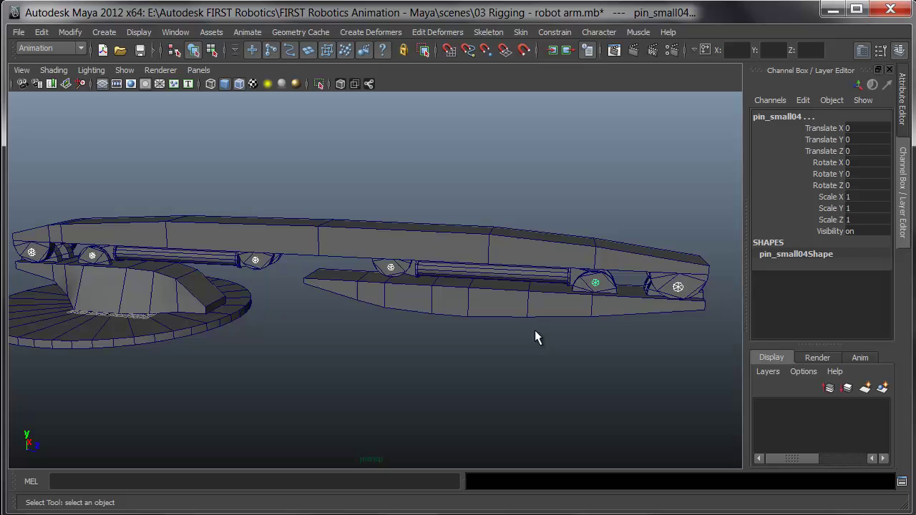
Parent upper_arm under pin_large002.
left_click(504, 378)
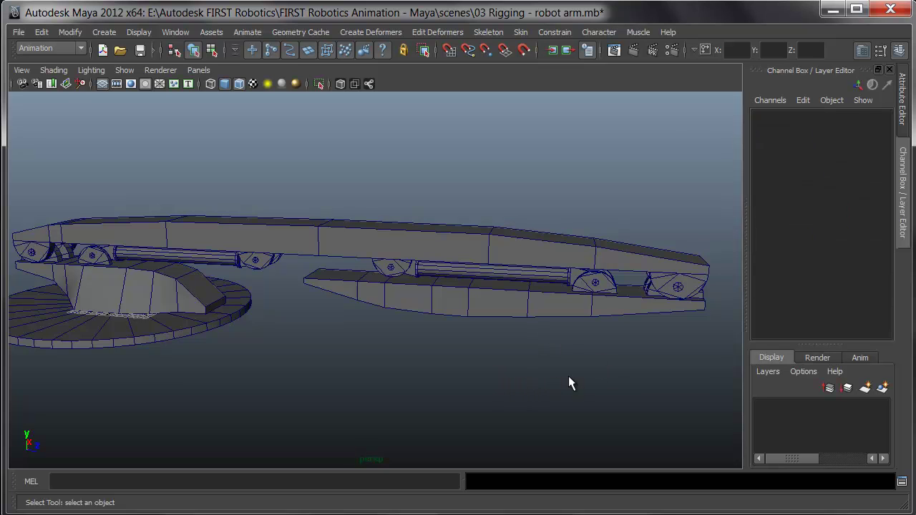
right_click_drag(569, 376, 562, 333, "alt")
left_click_drag(572, 350, 473, 304, "alt")
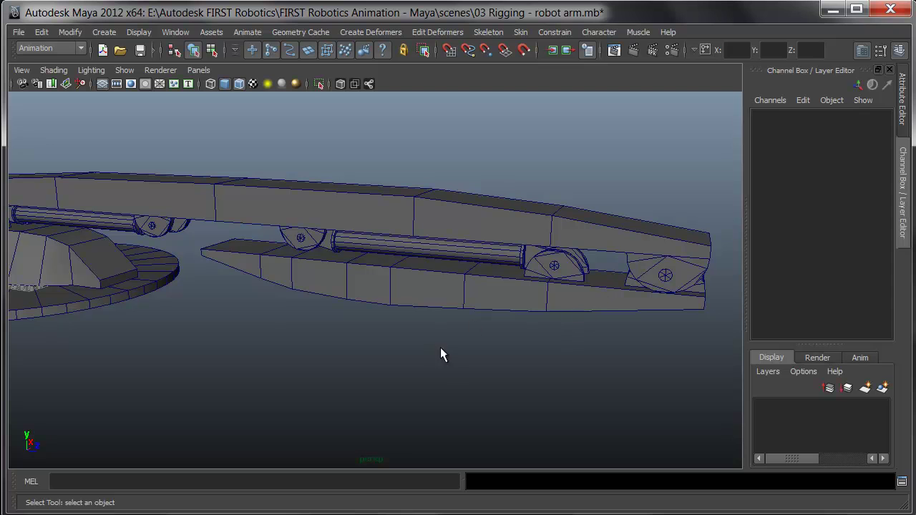
left_click(427, 293)
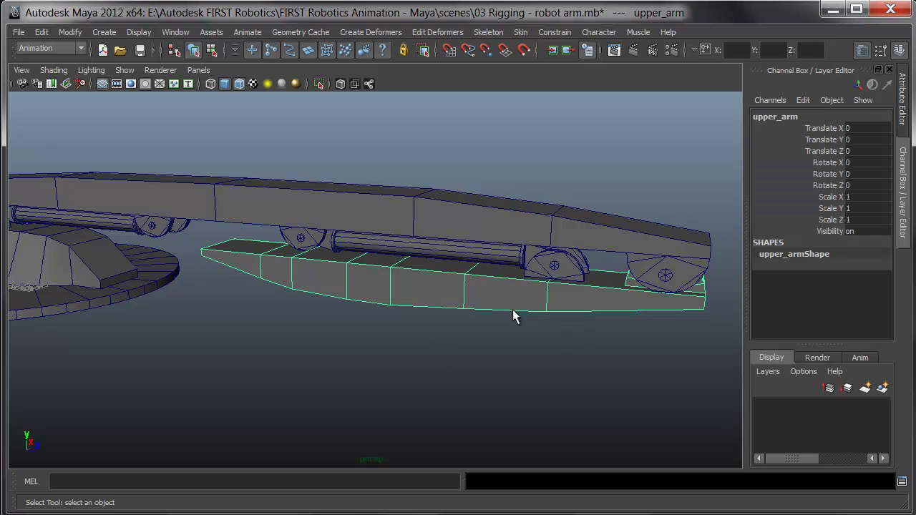
left_click(665, 279, "shift")
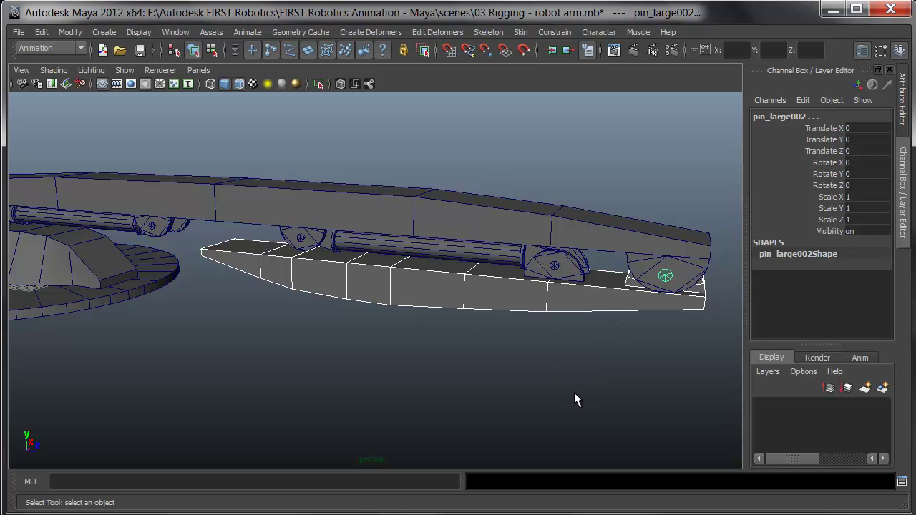
key("p")
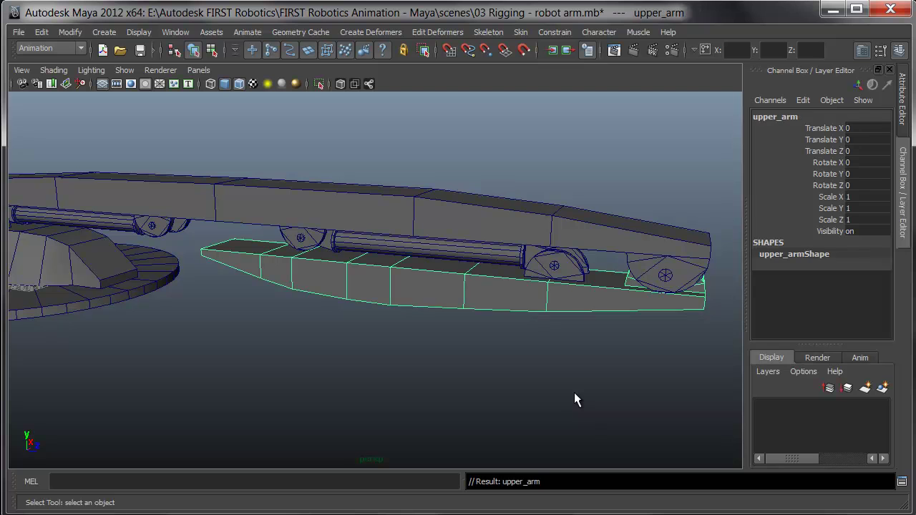
left_click(574, 392)
Test-rotate pin_large002 to -45 to confirm the arm follows, then undo.
left_click(659, 281)
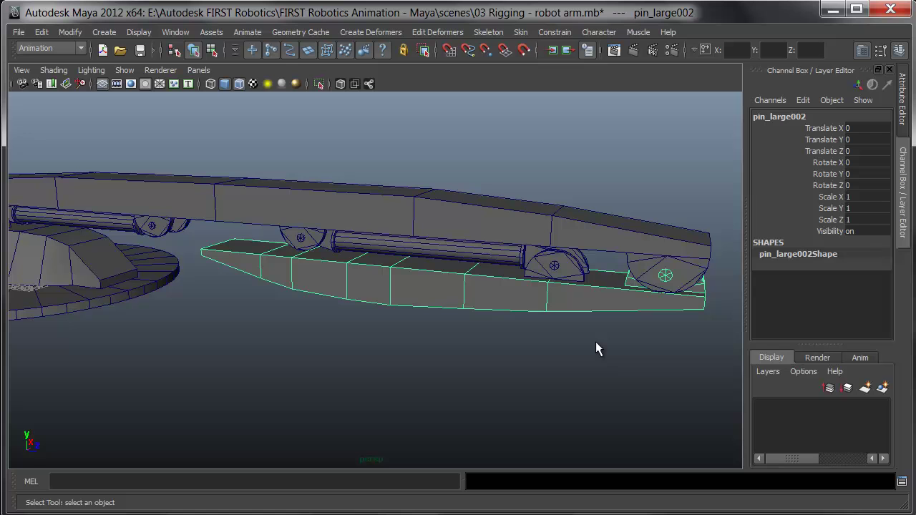
key("e")
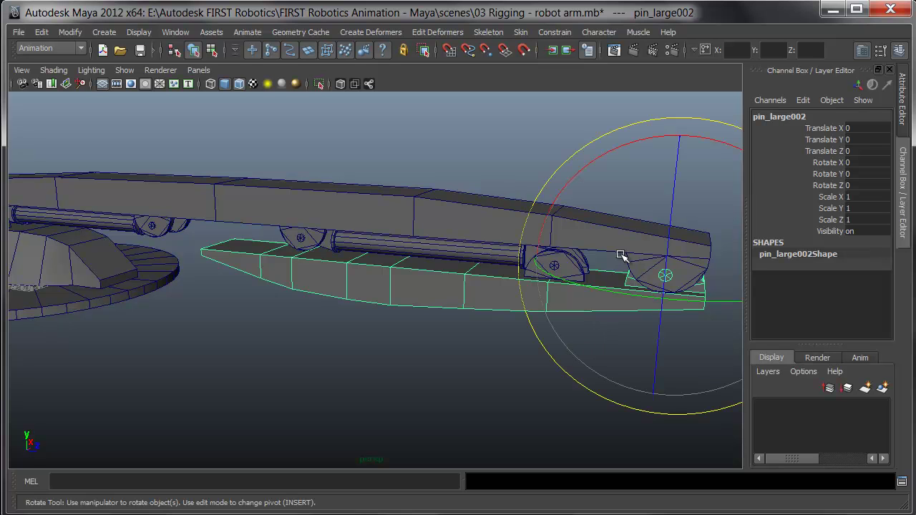
left_click_drag(610, 151, 548, 180)
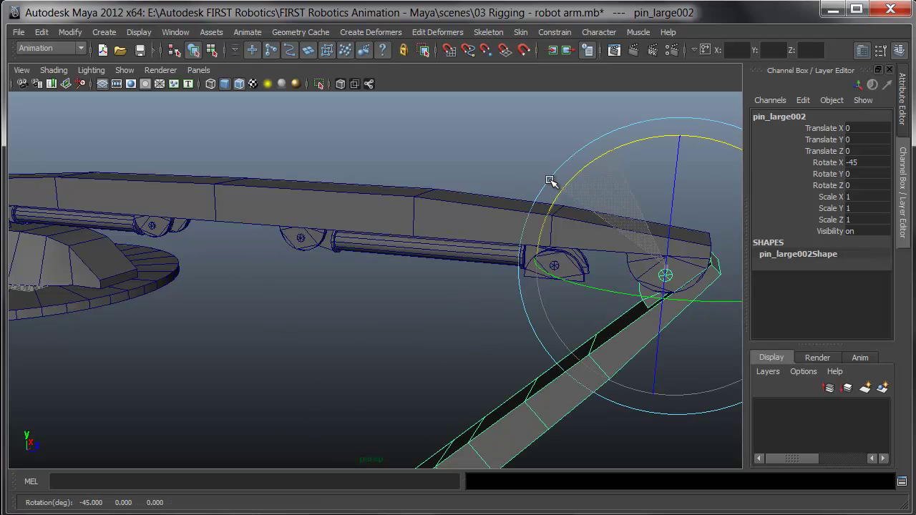
key("ctrl+z")
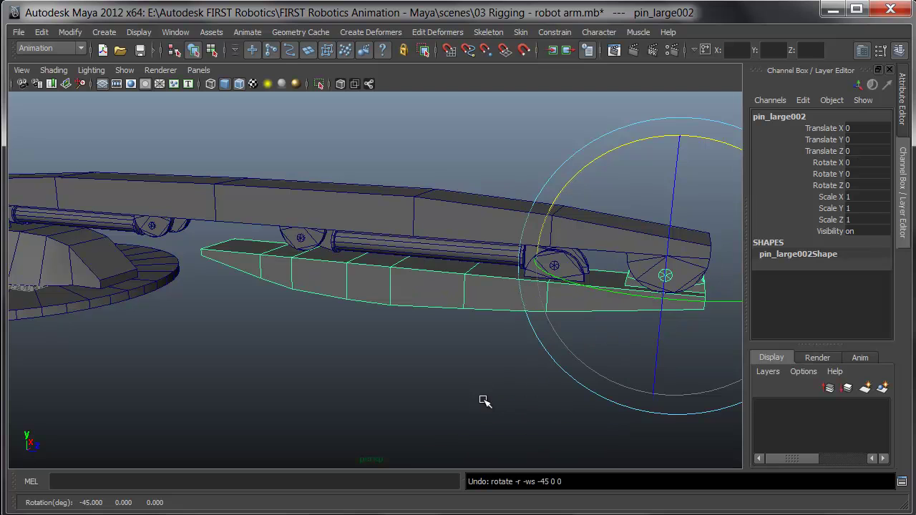
left_click(487, 398)
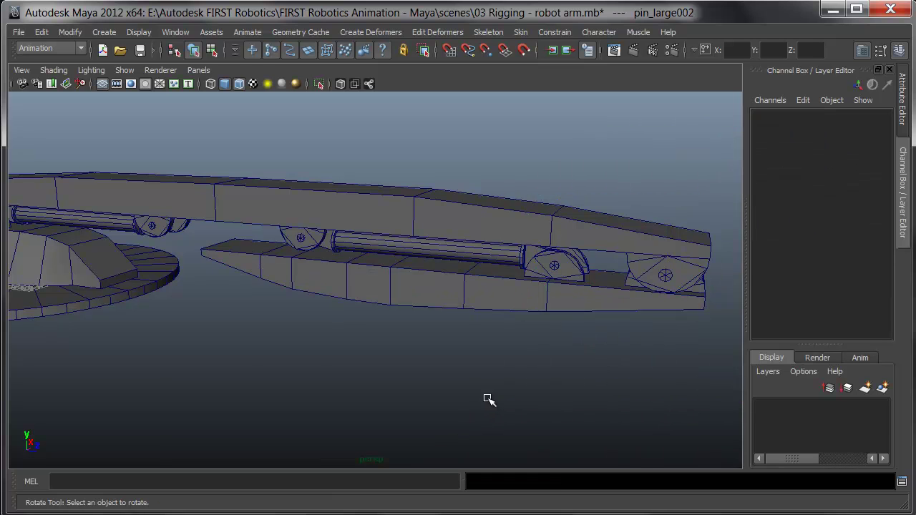
Parent lower_arm under pin_large01.
left_click(665, 279)
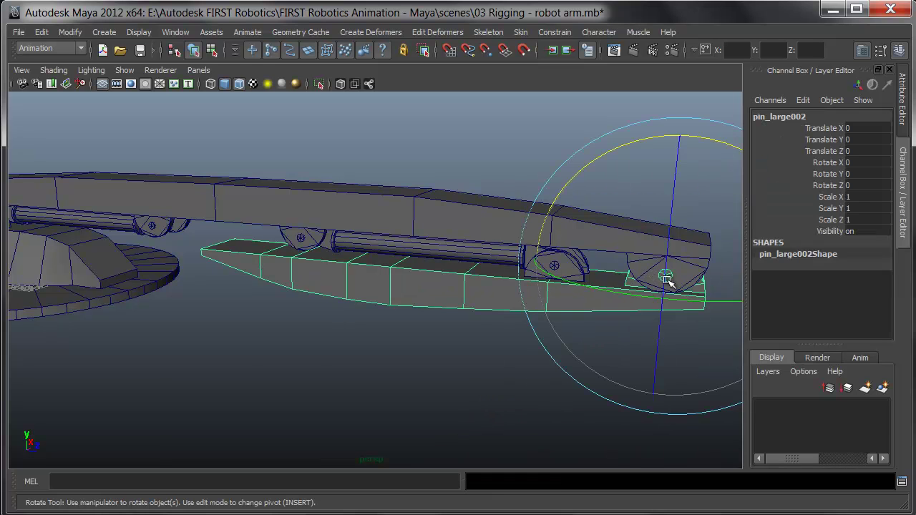
left_click(462, 221)
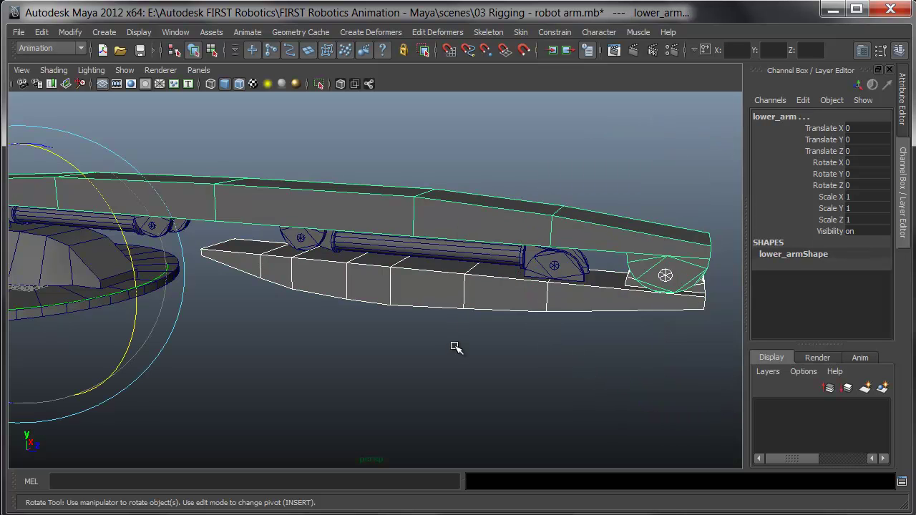
key("ctrl+z")
middle_click_drag(122, 302, 519, 353, "alt")
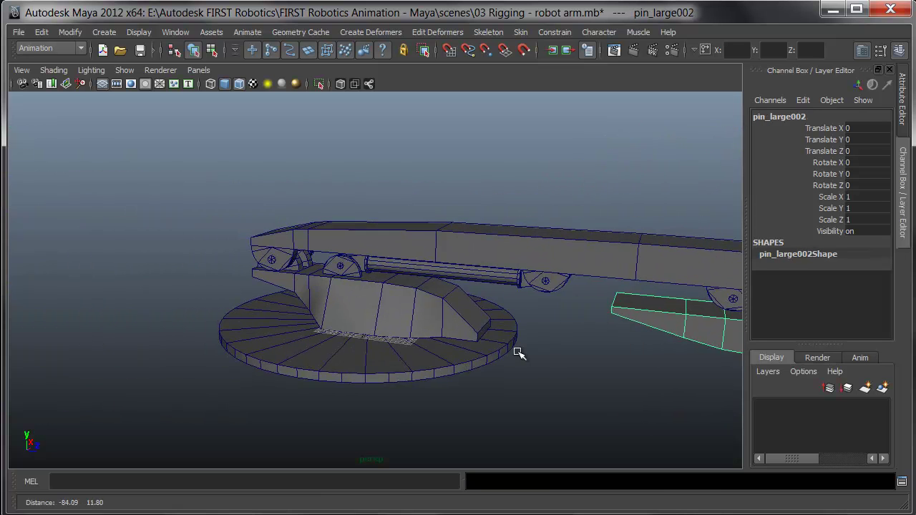
left_click_drag(520, 353, 231, 260, "alt")
scroll(236, 279, "up", 5)
left_click(198, 198)
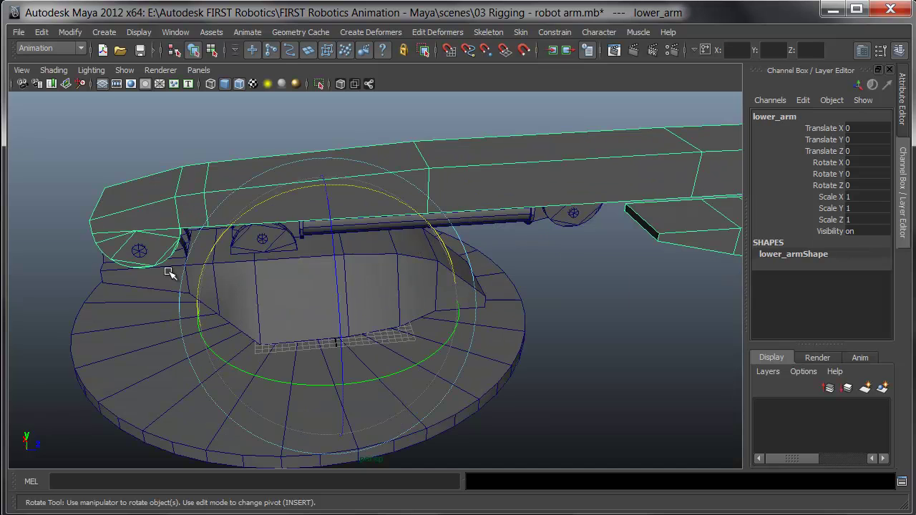
left_click(139, 250)
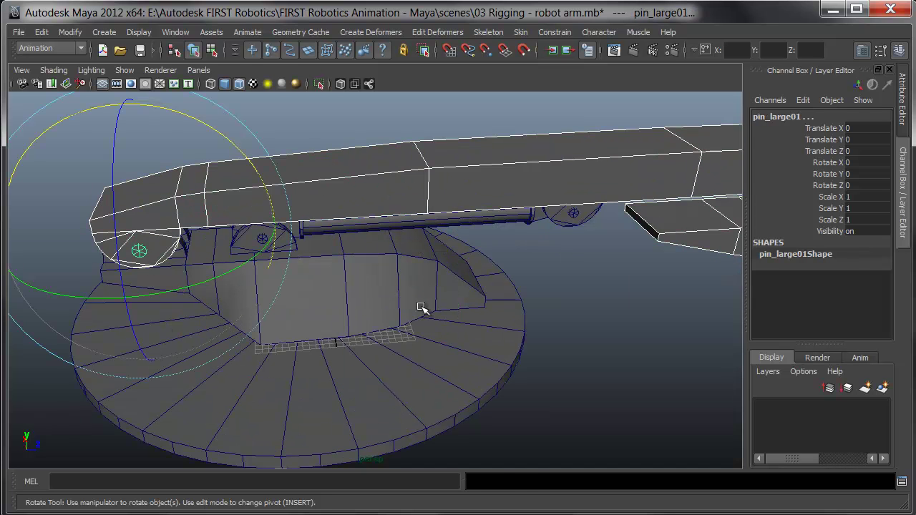
key("Up")
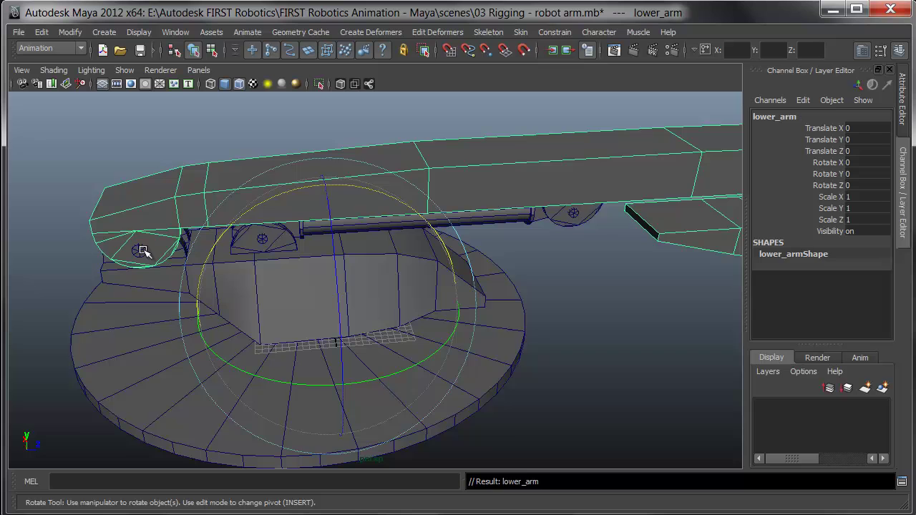
Parent the base under the base_plate disk and deselect.
left_click(141, 251)
left_click(303, 299)
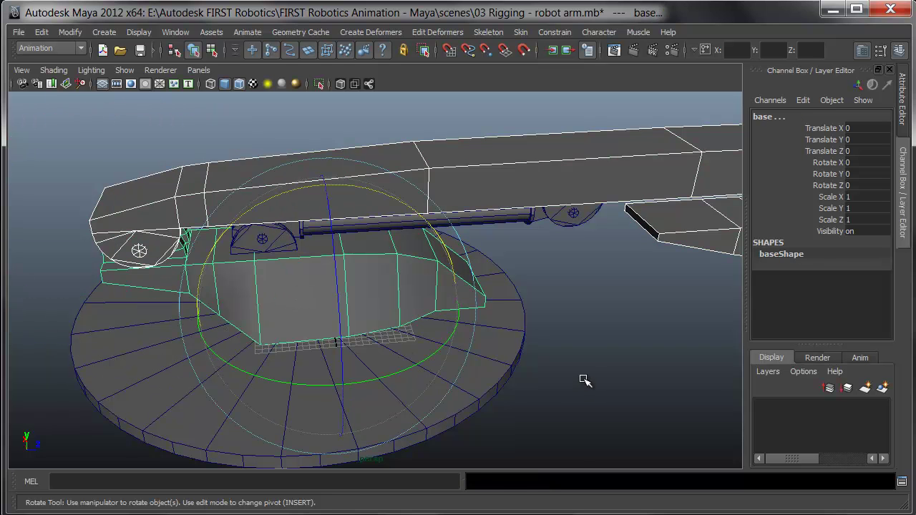
key("ctrl+z")
left_click(599, 370)
left_click(360, 303)
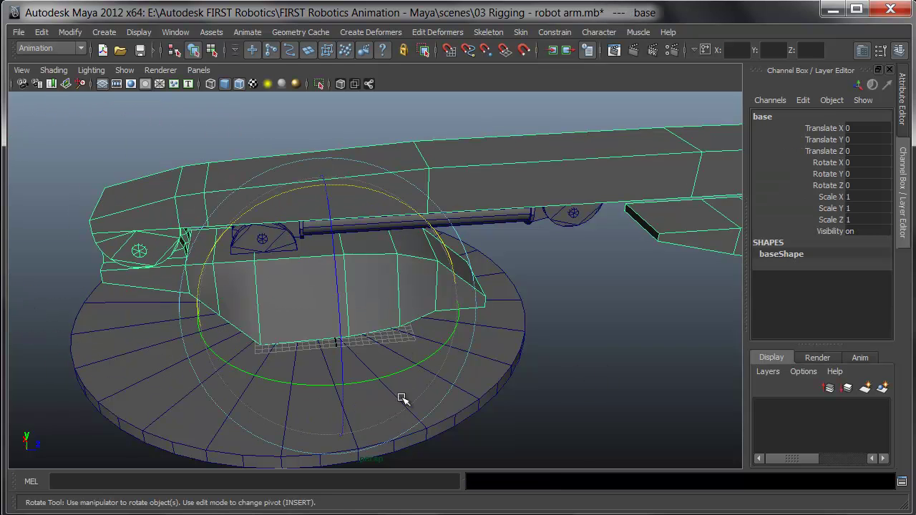
left_click(466, 398, "shift")
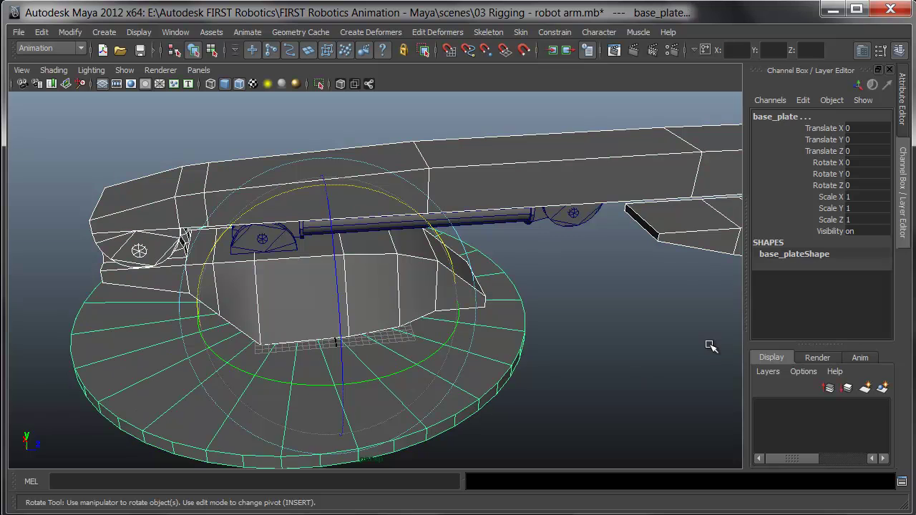
key("ctrl+z")
left_click(620, 352)
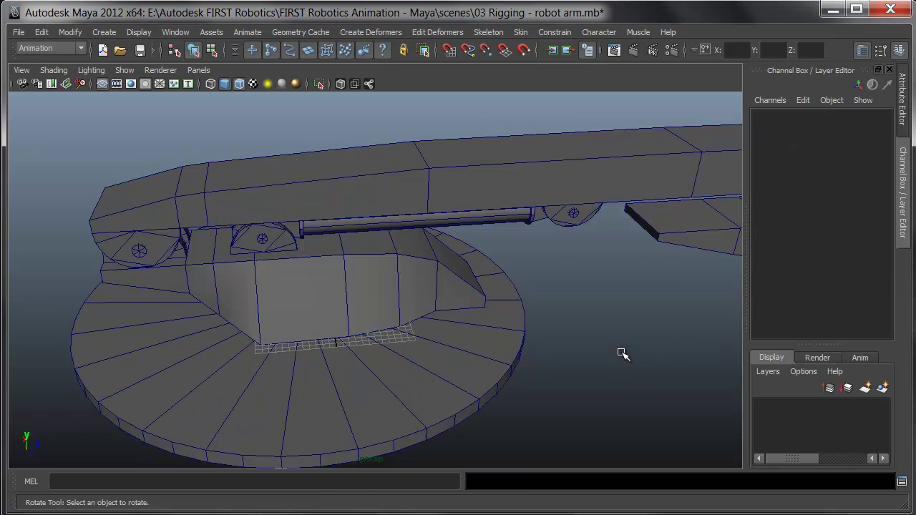
scroll(617, 354, "down", 3)
left_click_drag(615, 363, 462, 325, "alt")
left_click(256, 336)
key("e")
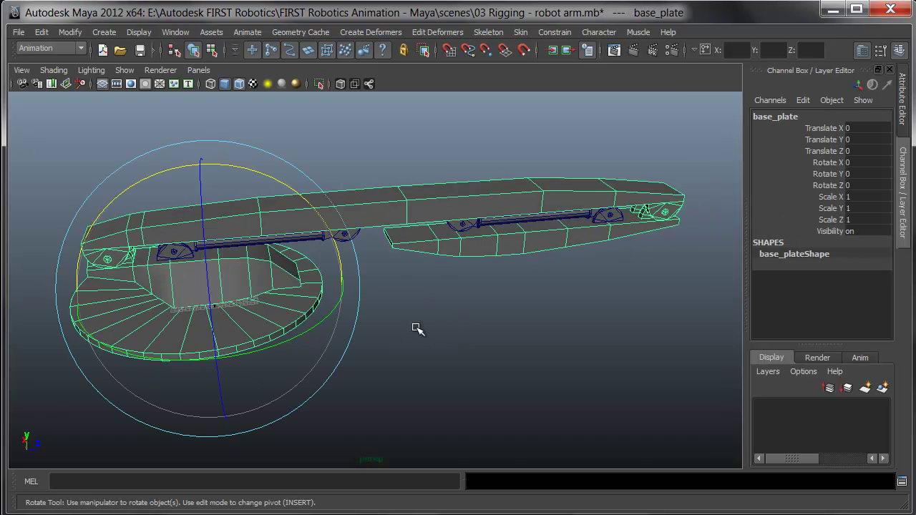
mouse_move(270, 337)
left_mouse_down()
mouse_move(349, 323)
mouse_move(202, 321)
mouse_move(279, 327)
left_mouse_up()
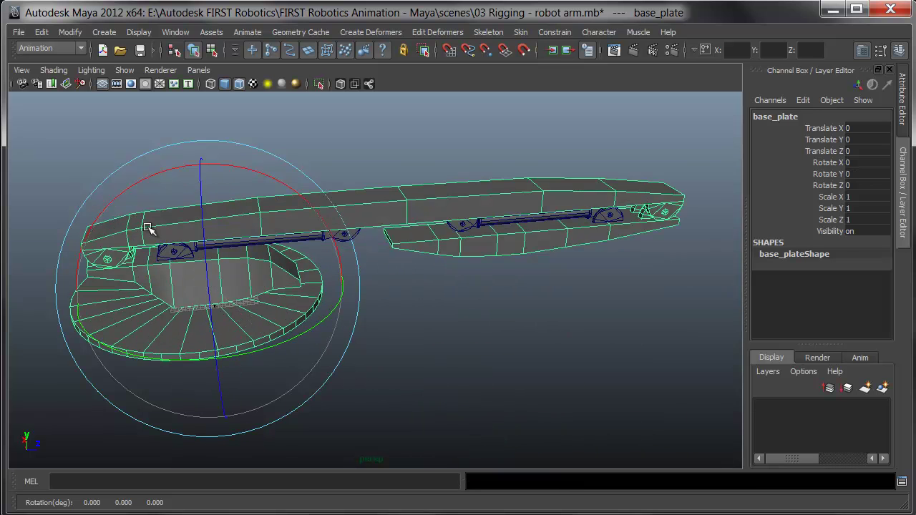
left_click(483, 316)
left_click(362, 210)
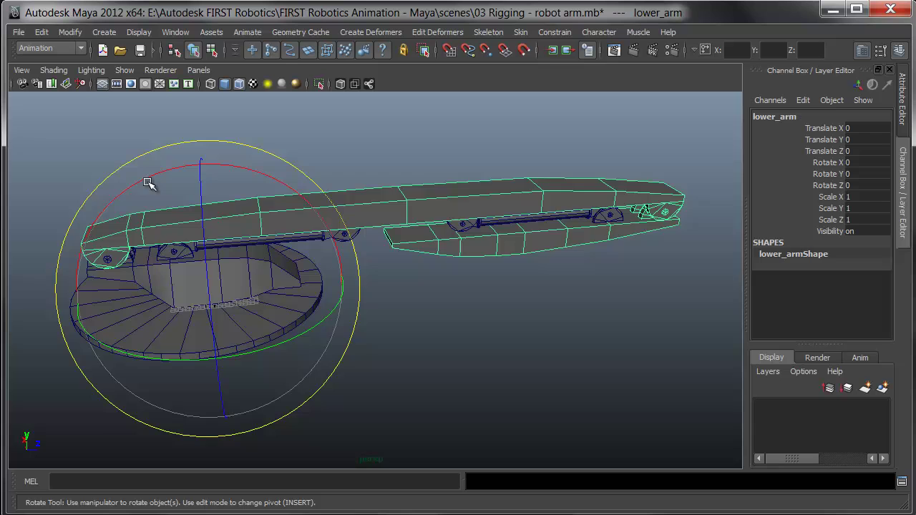
mouse_move(146, 178)
left_mouse_down()
mouse_move(123, 190)
mouse_move(147, 179)
left_mouse_up()
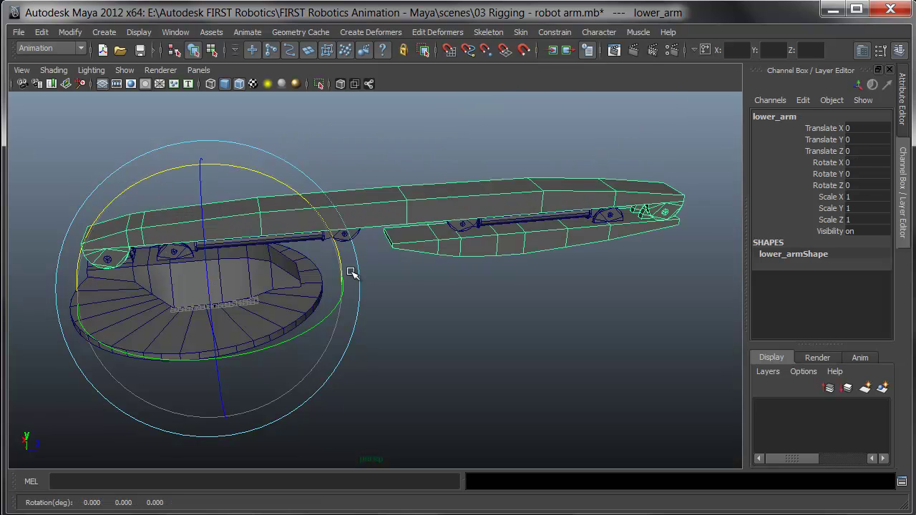
key("ctrl+z")
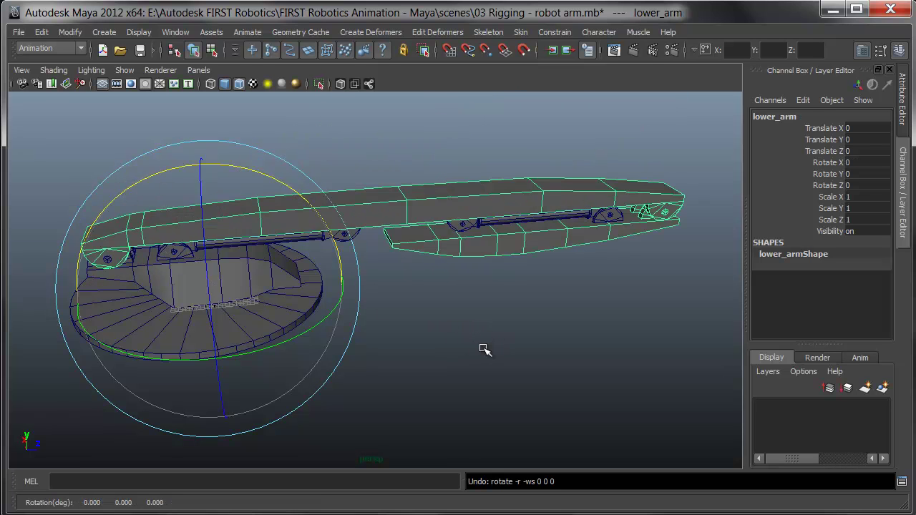
left_click(445, 362)
mouse_move(446, 364)
left_mouse_down("alt")
mouse_move(483, 346)
mouse_move(481, 333)
mouse_move(440, 303)
mouse_move(451, 372)
left_mouse_up("alt")
right_click_drag(452, 372, 319, 309, "alt")
middle_click_drag(319, 308, 450, 321, "alt")
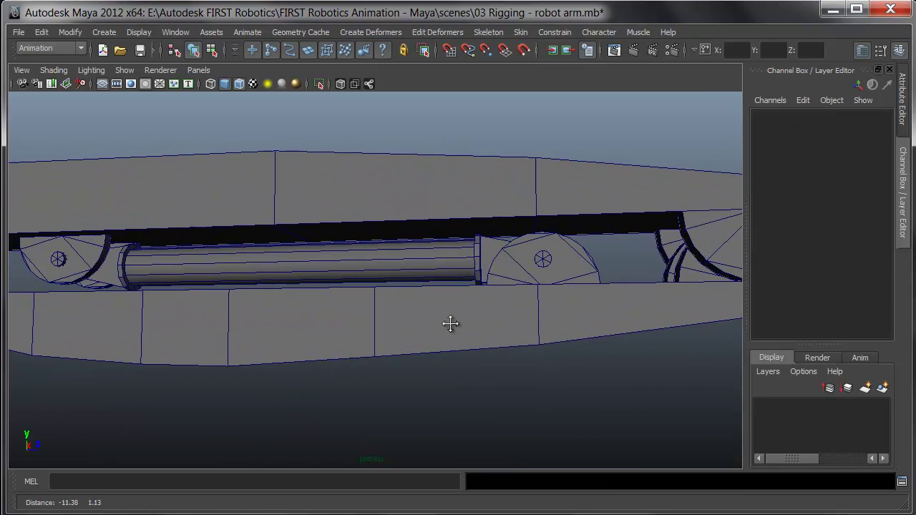
left_click(355, 260)
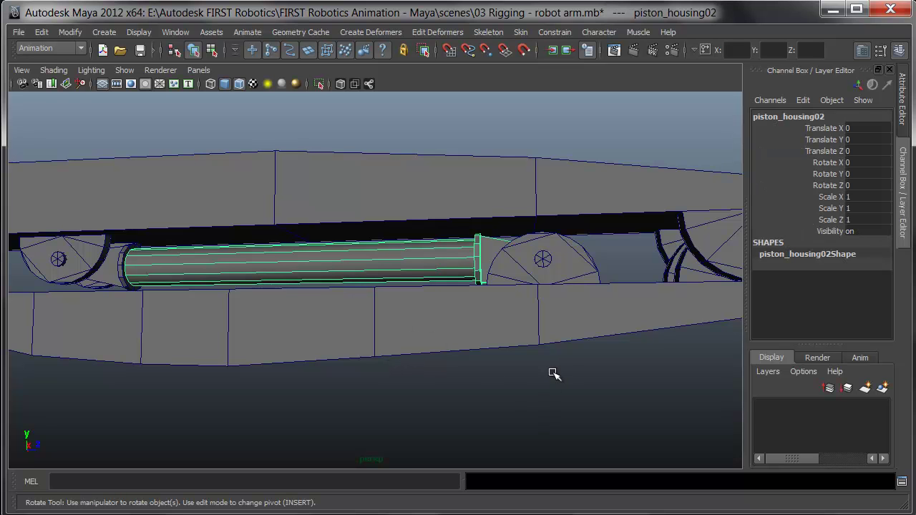
left_click_drag(551, 372, 491, 378, "alt")
key("e")
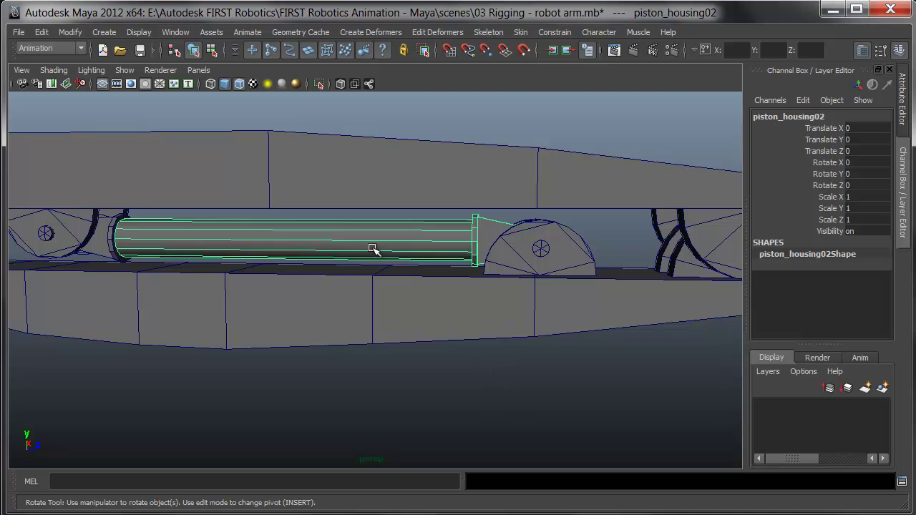
left_click(542, 251)
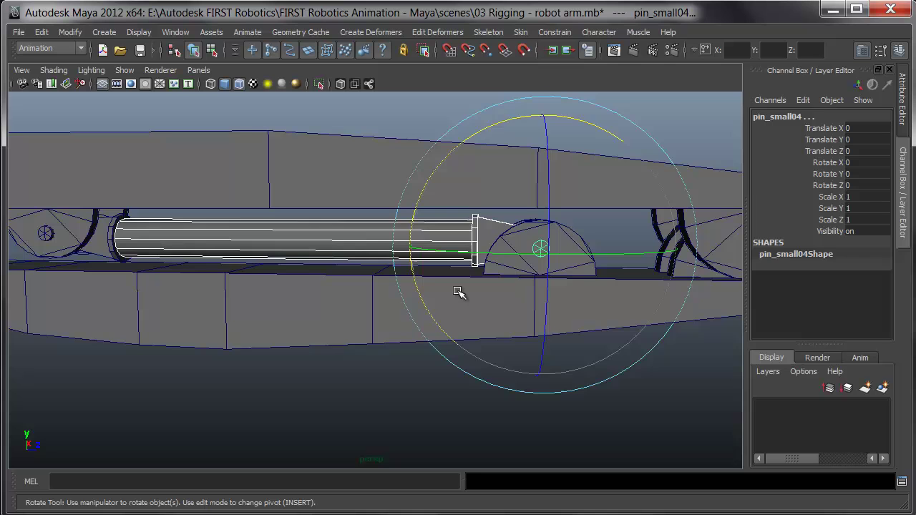
key("Up")
key("Down")
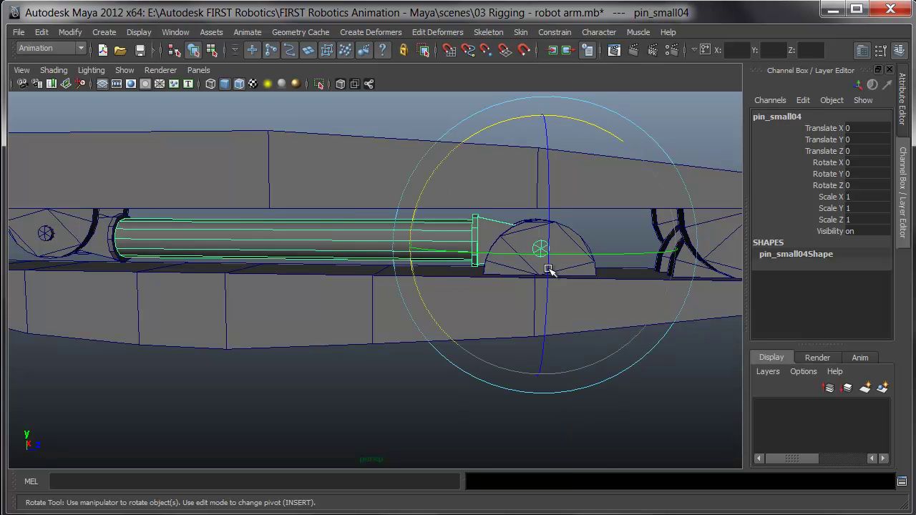
key("q")
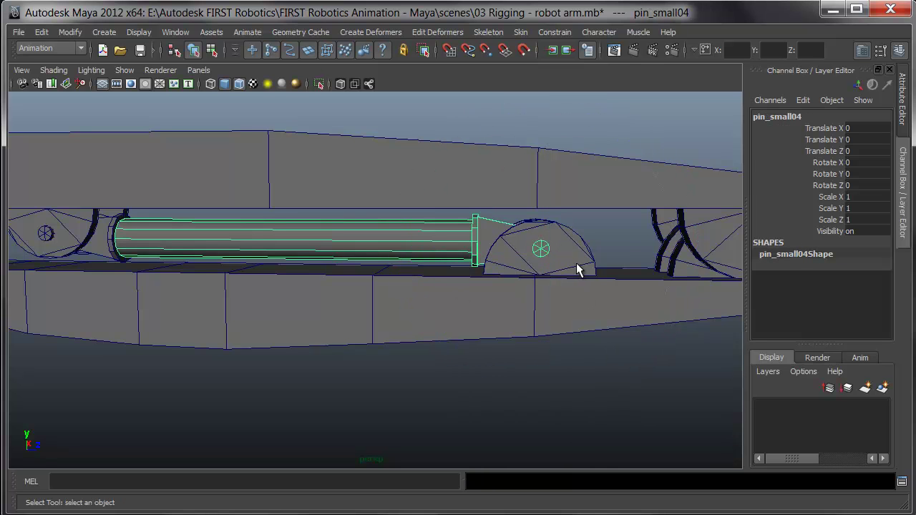
key("Up")
key("Down")
middle_click_drag(192, 312, 276, 315, "alt")
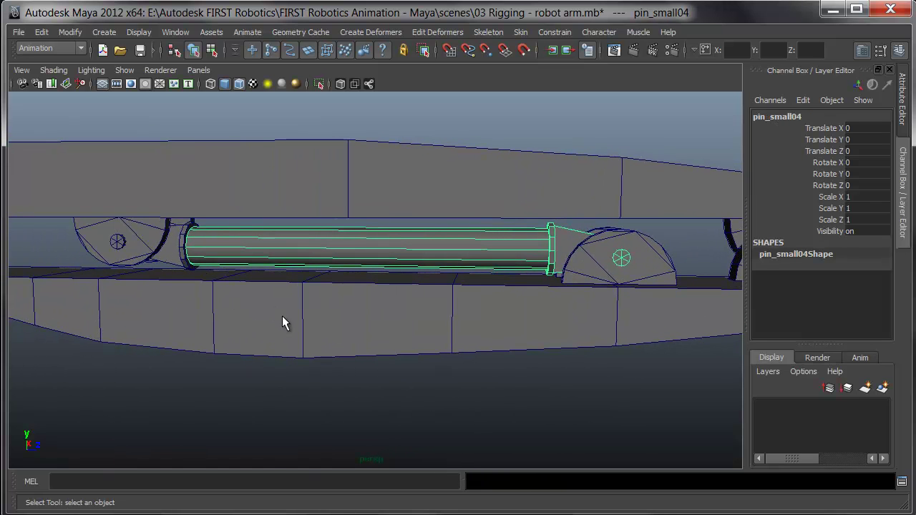
left_click(161, 248)
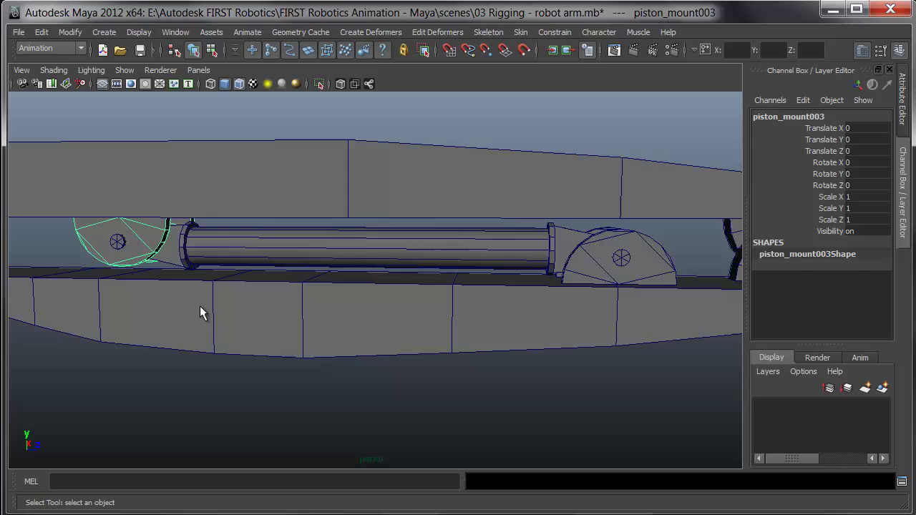
left_click(179, 272)
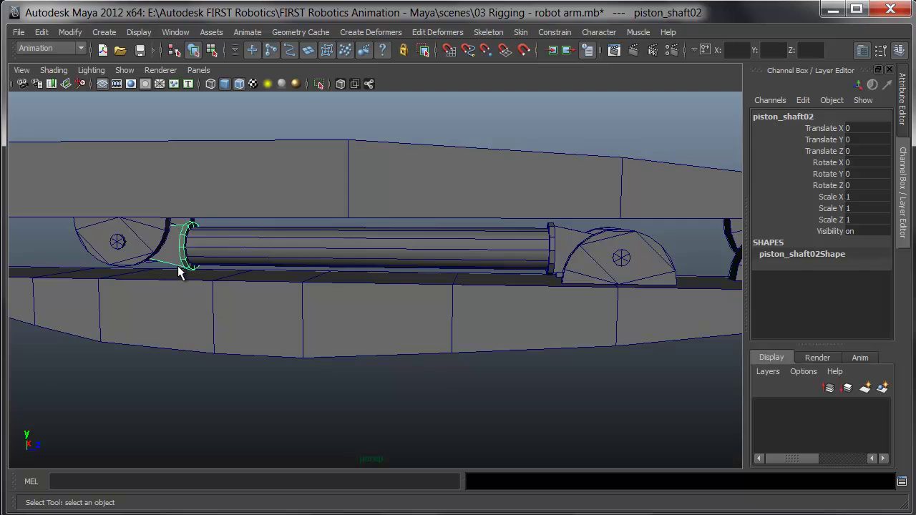
left_click(118, 244)
key("Up")
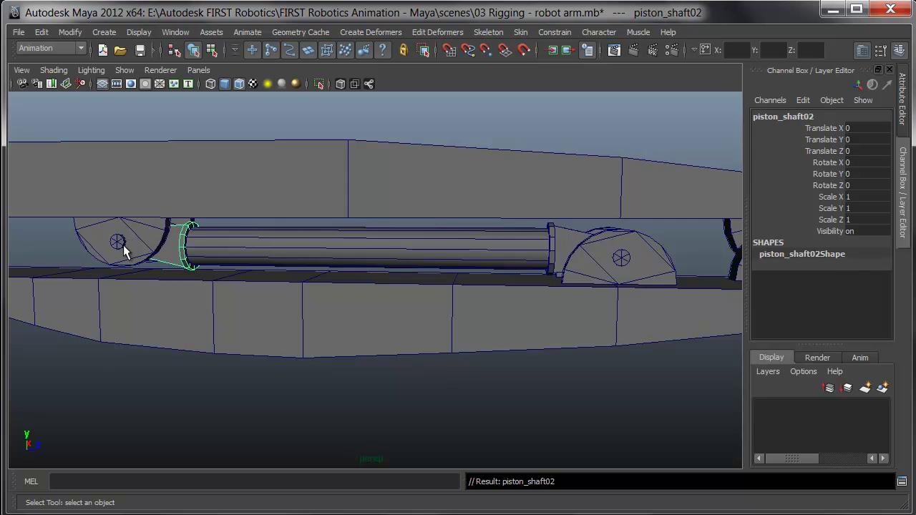
left_click(118, 242)
key("Up")
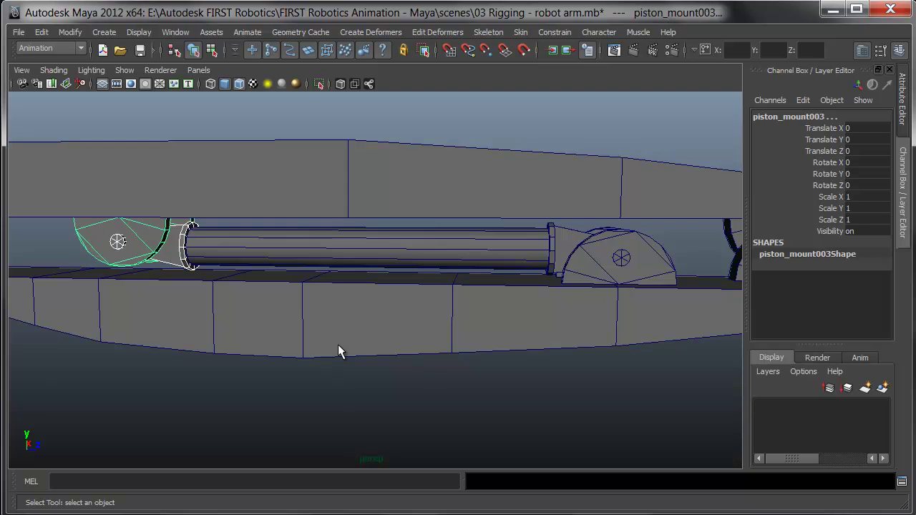
key("Down")
key("Up")
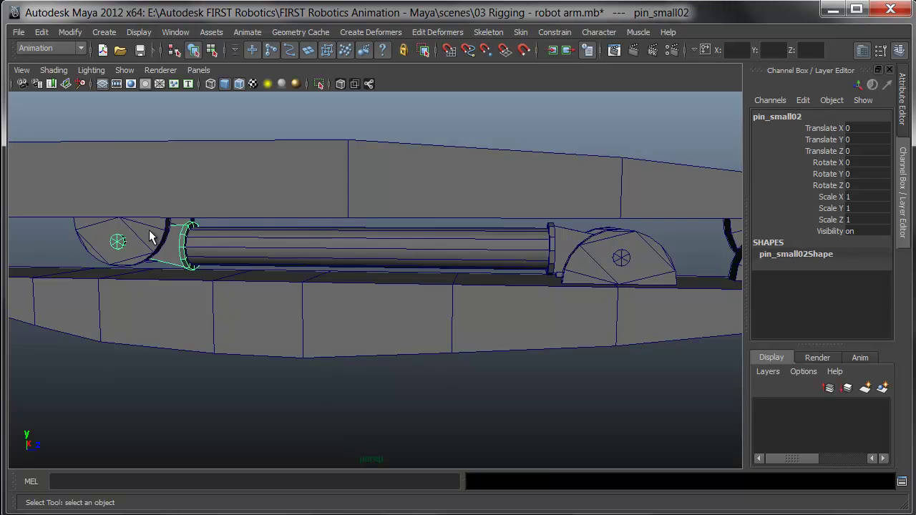
key("Up")
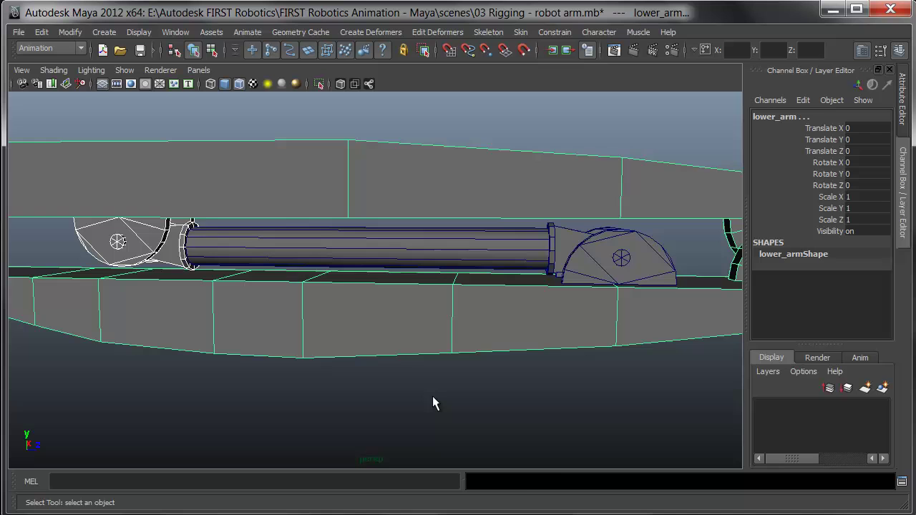
key("Down")
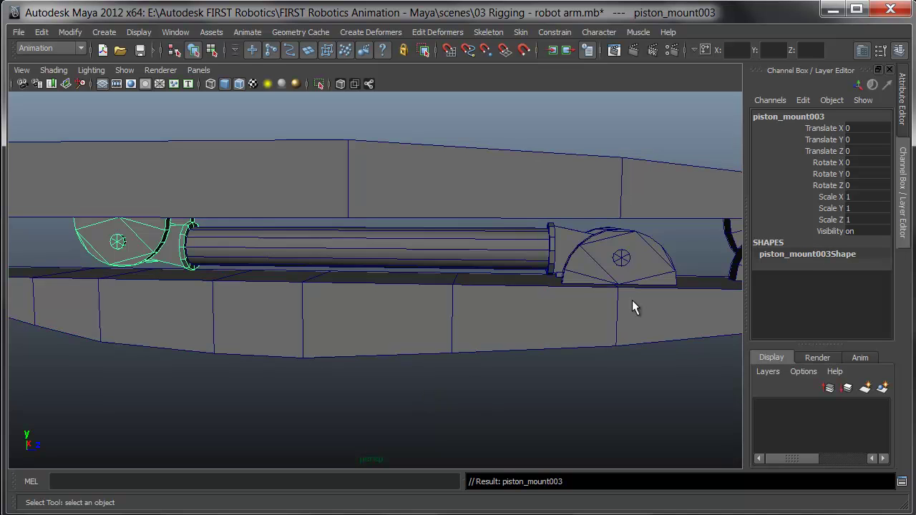
left_click(610, 264)
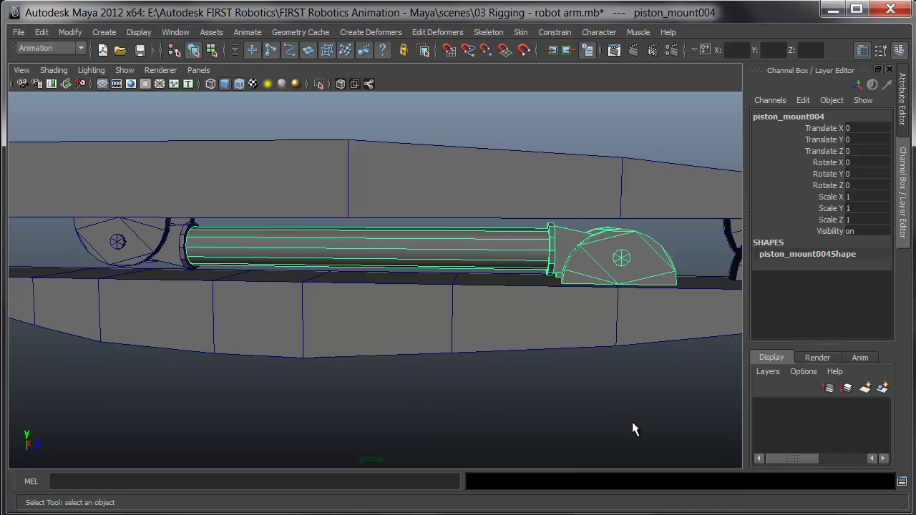
left_click(479, 341)
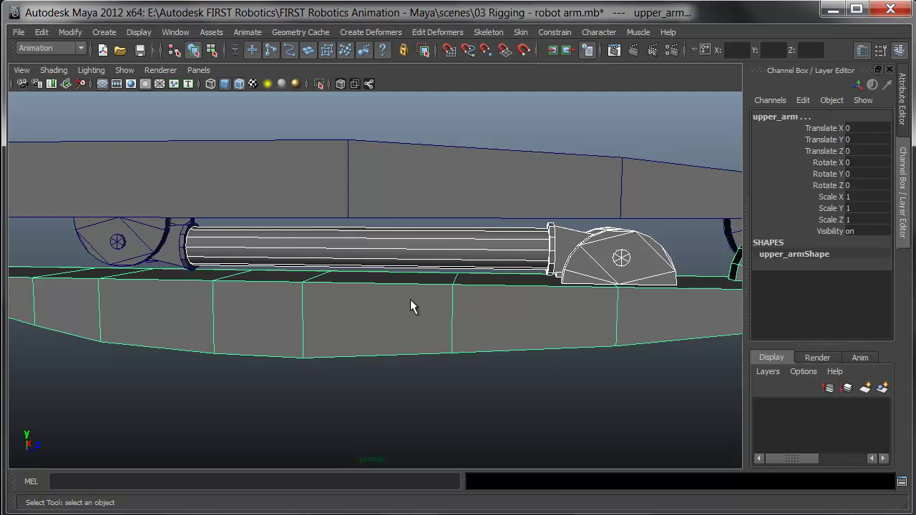
key("Down")
scroll(424, 300, "down", 2)
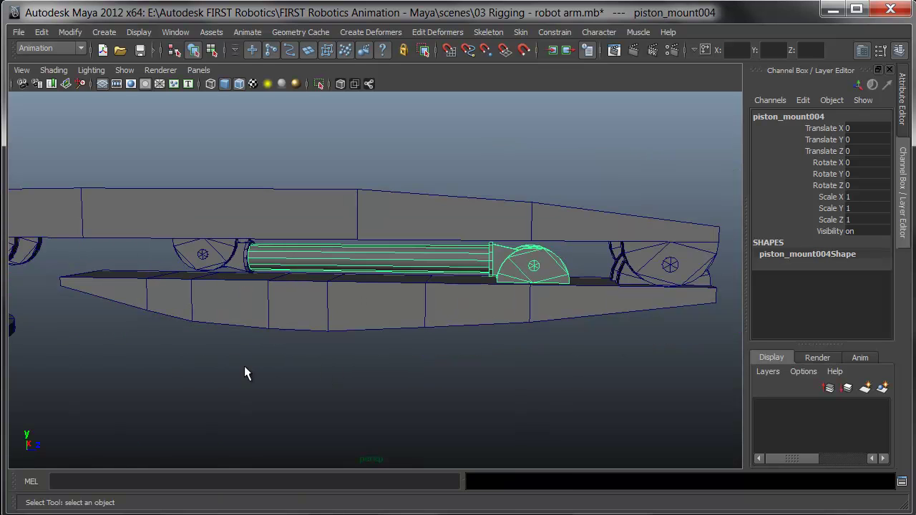
left_click(558, 350)
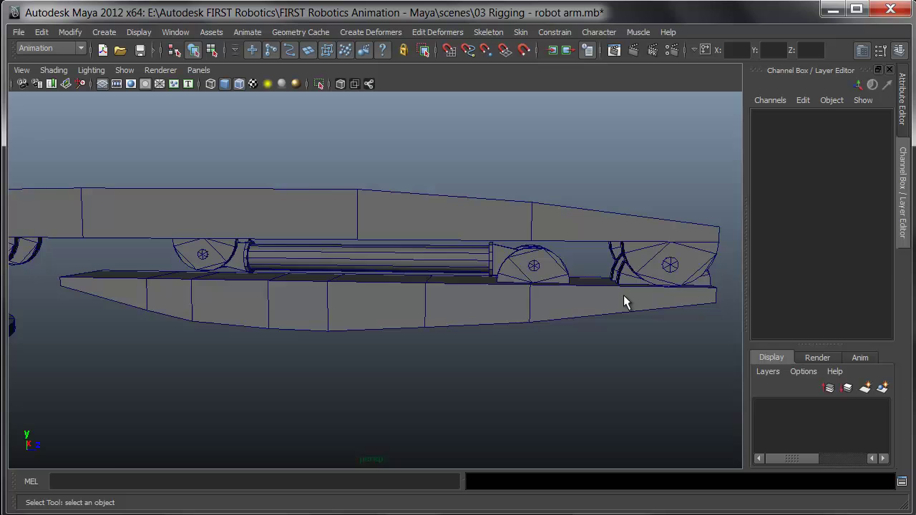
left_click(654, 294)
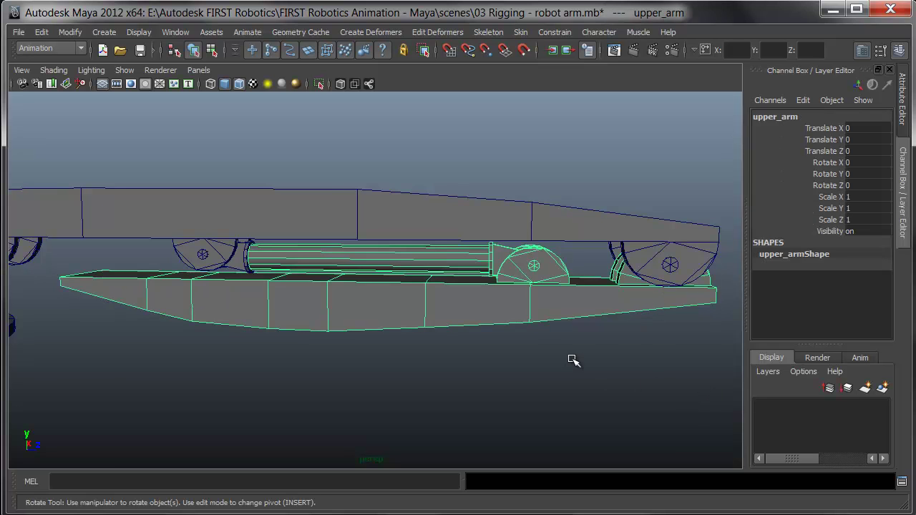
Point-snap upper_arm's pivot onto the hinge vertex at the arm's end.
left_click_drag(581, 360, 431, 360, "alt")
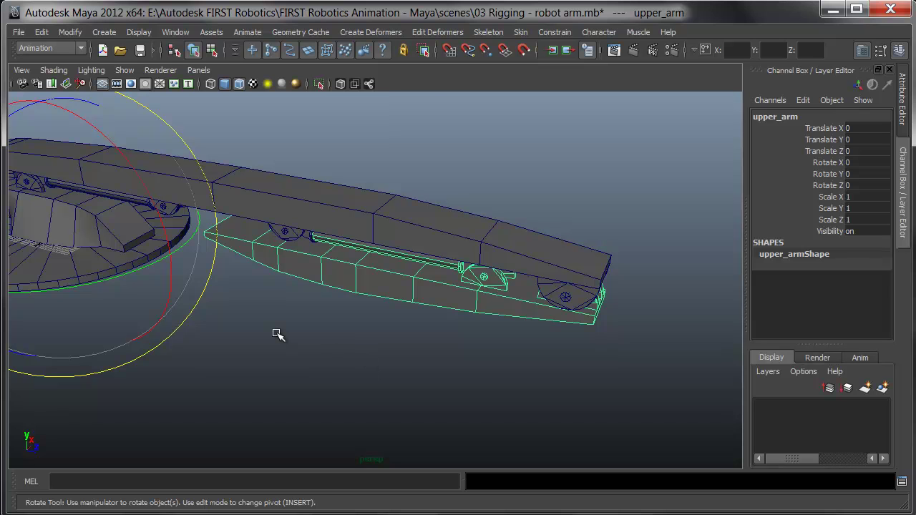
key("Insert")
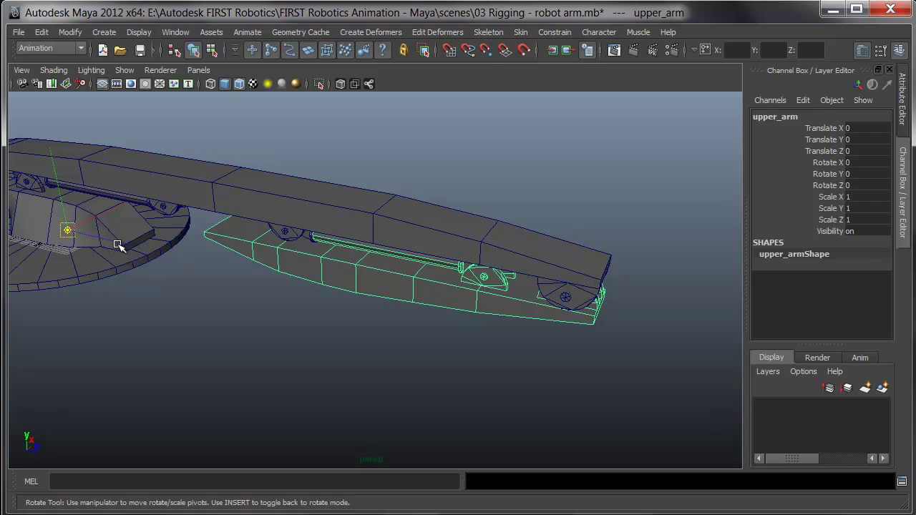
key("v")
left_click_drag(74, 230, 568, 304)
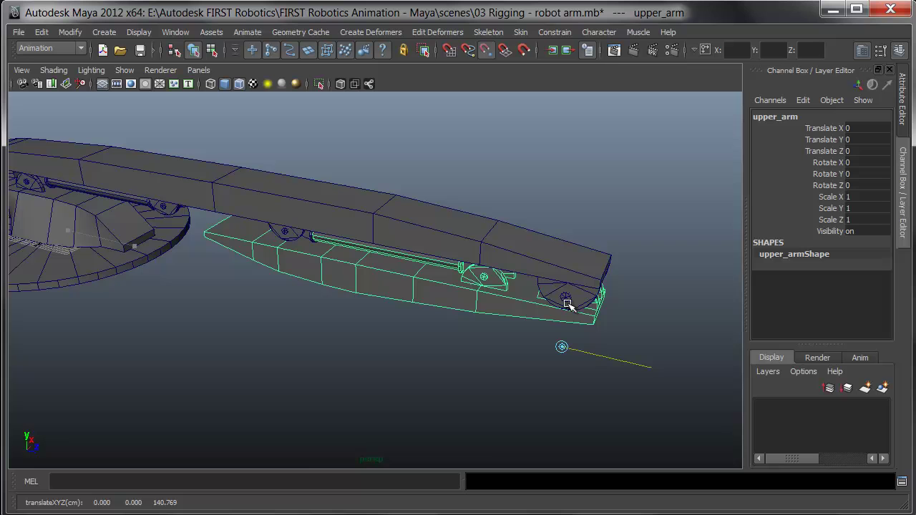
key("Insert")
Switch the viewport to the Side view.
key("space")
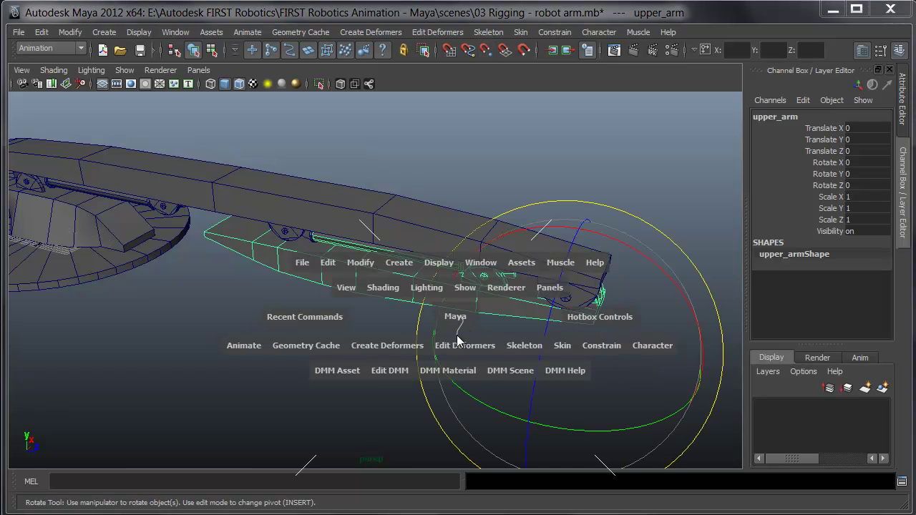
left_click_drag(458, 341, 462, 354)
key("space")
left_click_drag(466, 322, 499, 324)
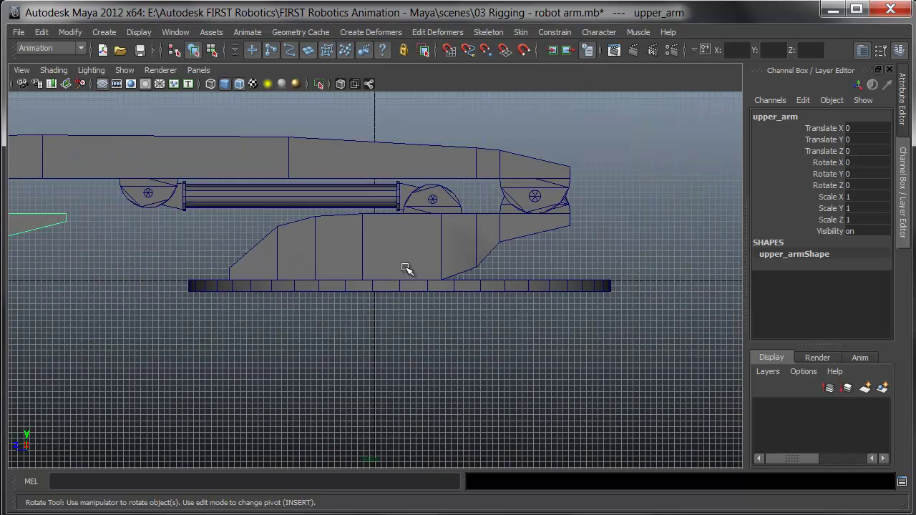
Raise upper_arm's pivot along Y to the hinge wheel centre, 0, 14.335, 140.769.
middle_click_drag(260, 282, 490, 333, "alt")
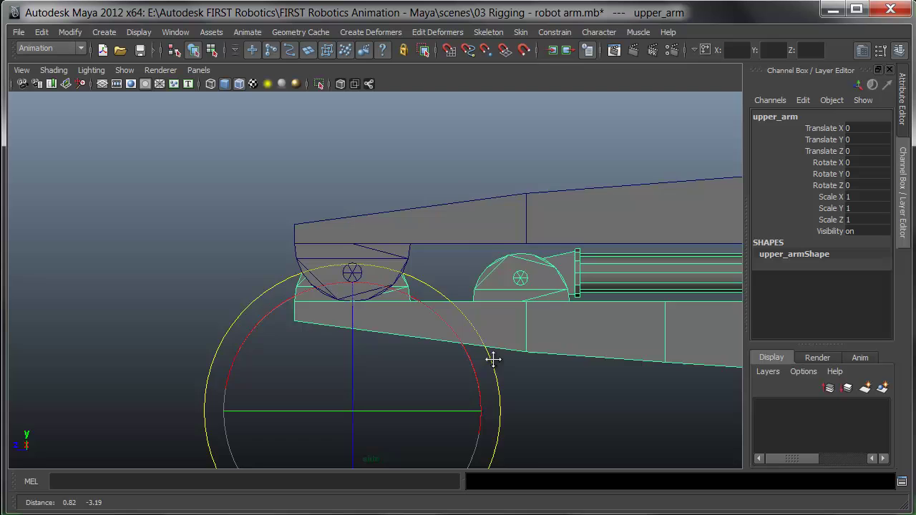
middle_click_drag(493, 360, 491, 327, "alt")
key("Insert")
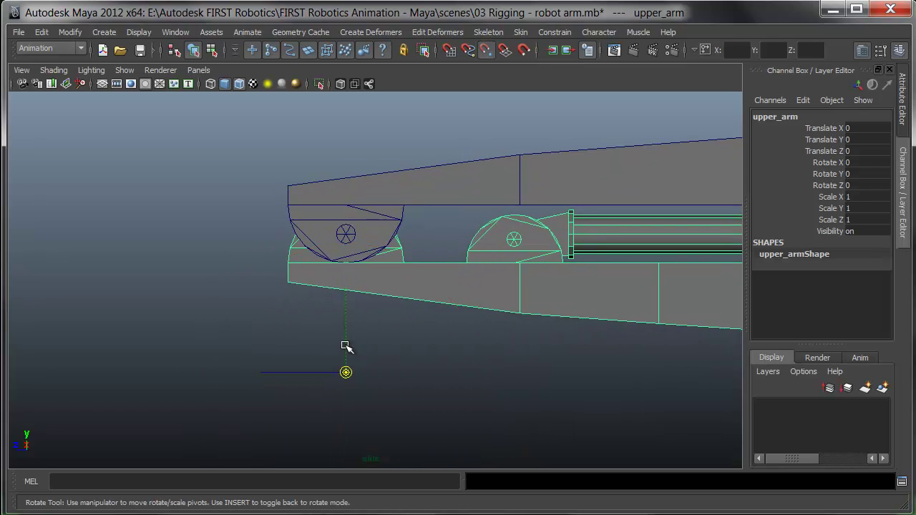
left_click_drag(345, 346, 348, 234)
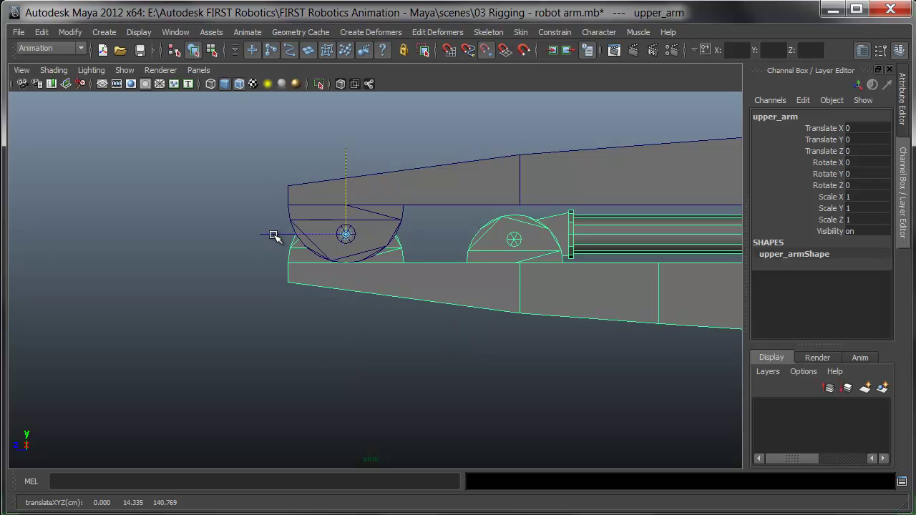
left_click(274, 235)
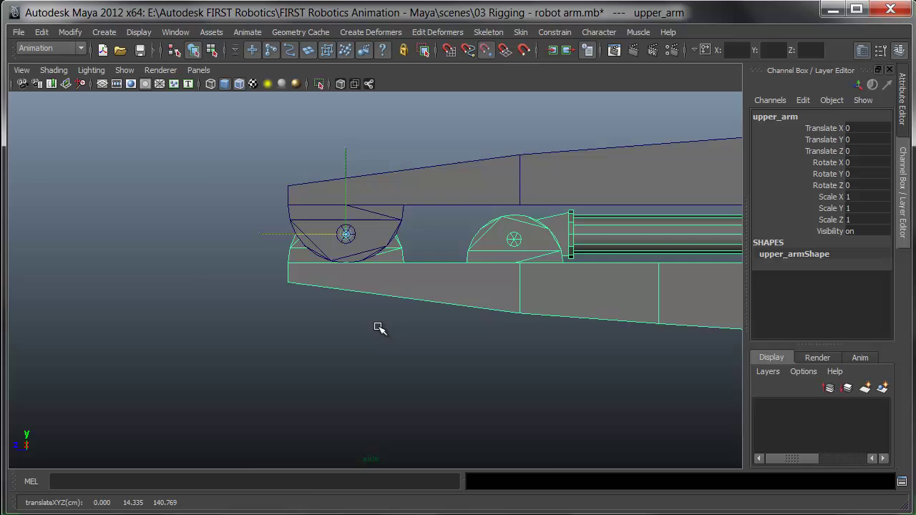
key("e")
Return to the Perspective view and deselect the upper arm.
key("space")
left_click_drag(399, 328, 403, 319)
left_click_drag(399, 350, 400, 380, "alt")
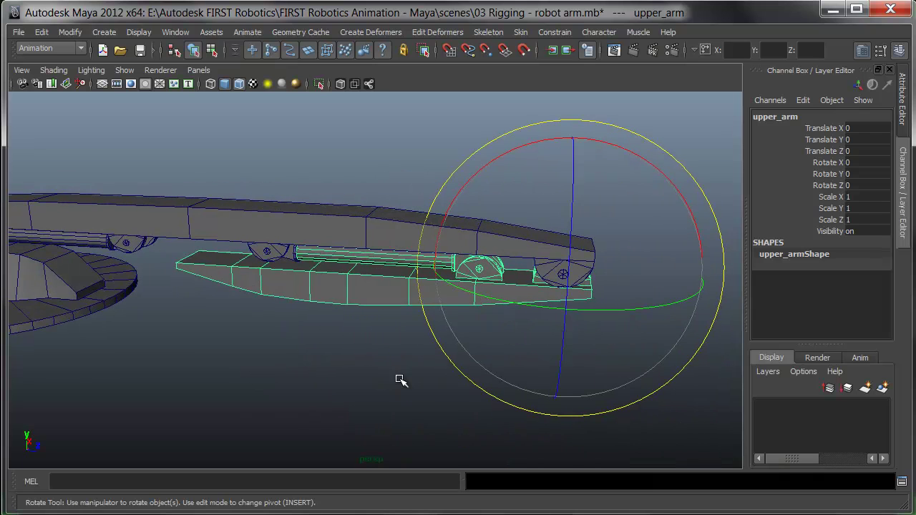
left_click(435, 439)
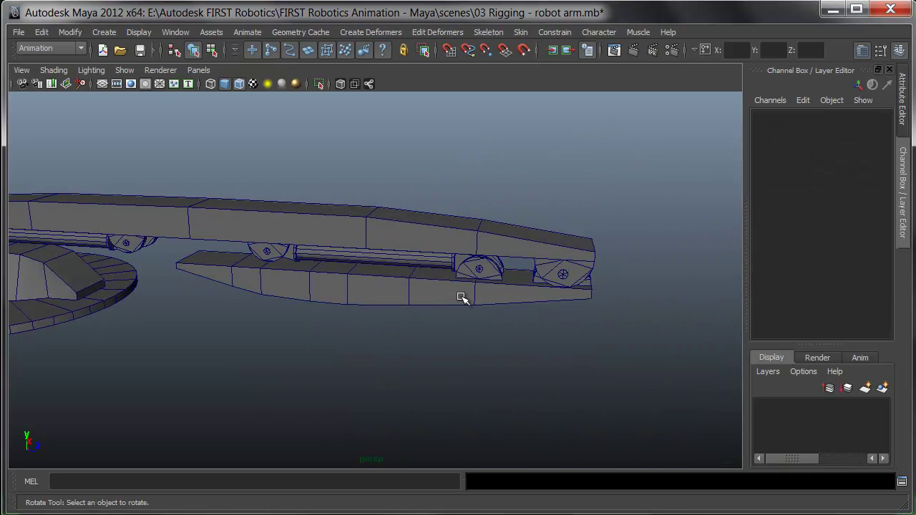
left_click(567, 273)
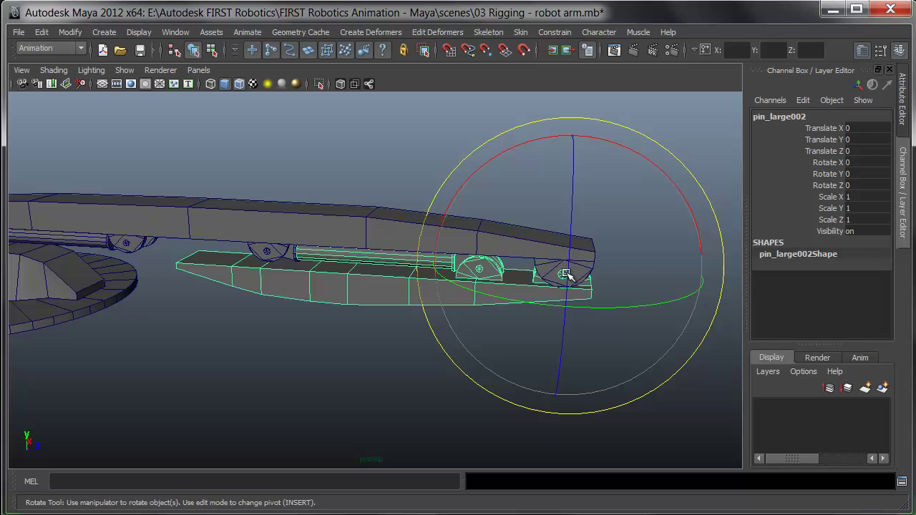
left_click_drag(510, 157, 483, 220)
key("ctrl+z")
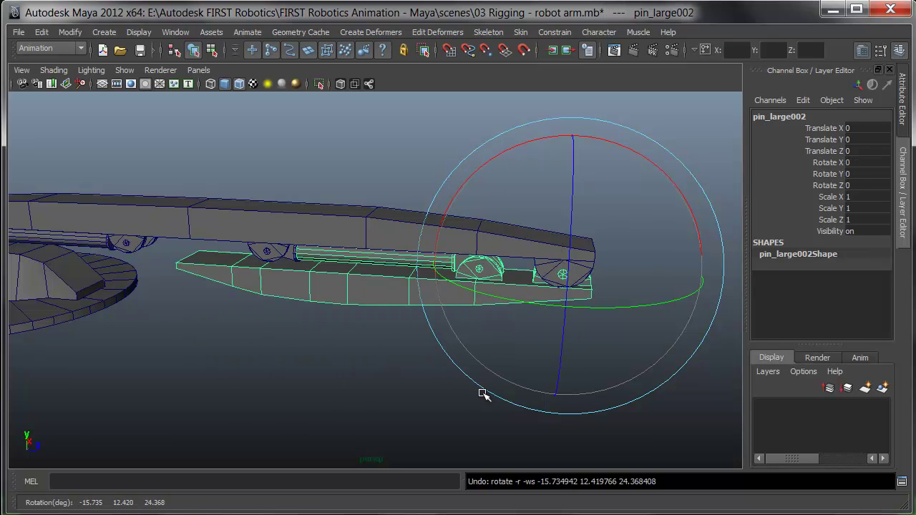
key("ctrl+z")
left_click(435, 285)
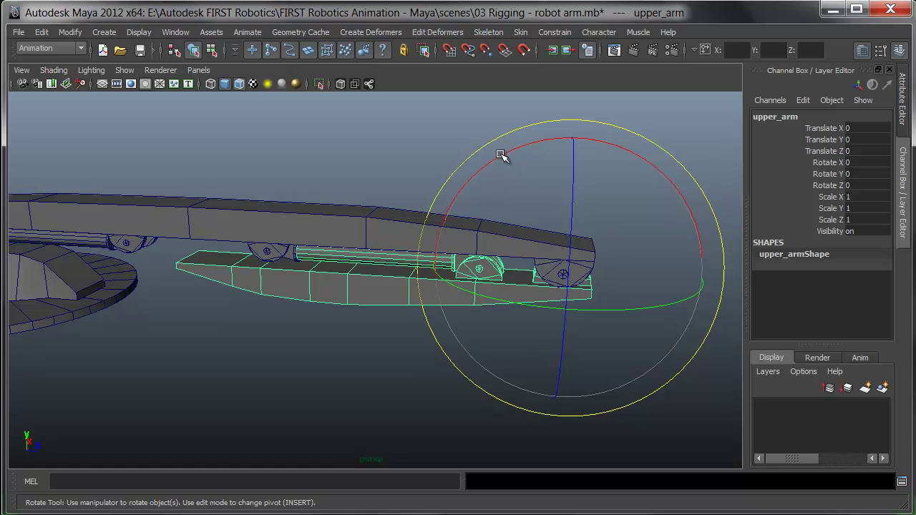
left_click_drag(501, 155, 528, 188)
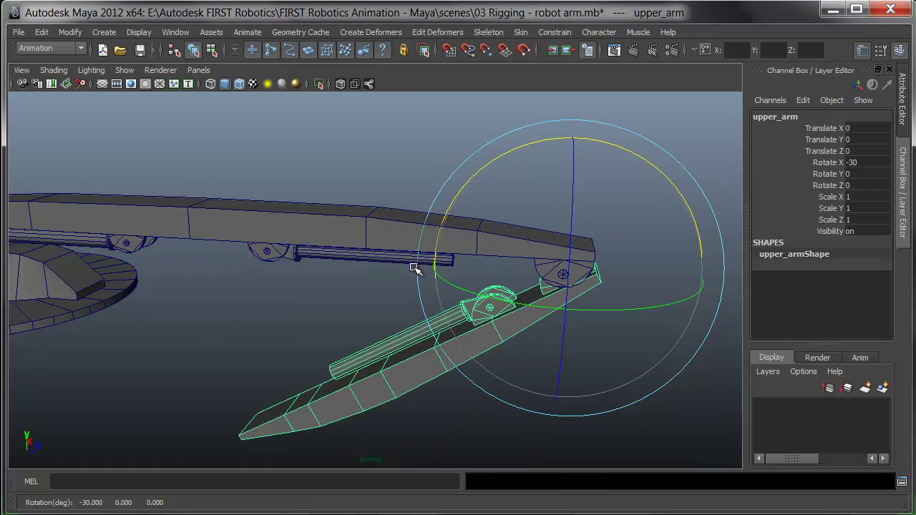
key("ctrl+z")
left_click(250, 342)
left_click_drag(248, 341, 262, 359, "alt")
right_click_drag(262, 360, 606, 278, "alt")
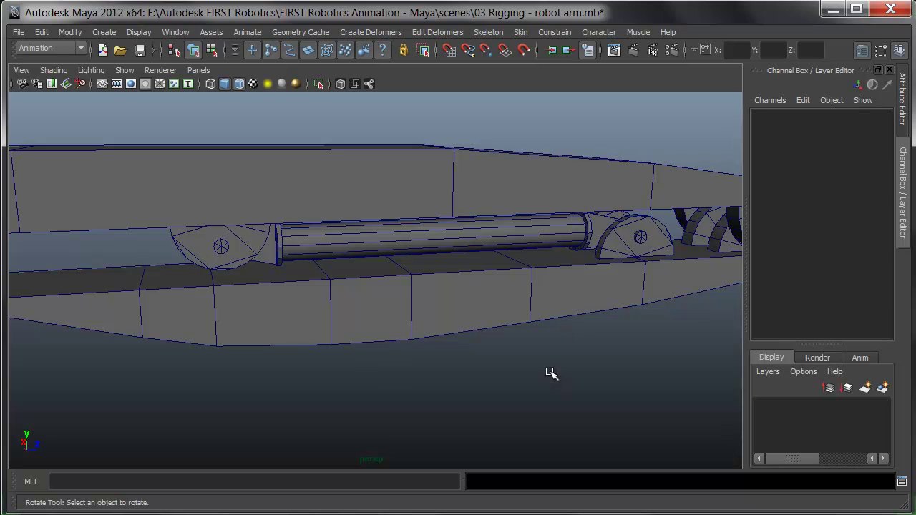
Aim-constrain pin_small02 at pin_small04 with Maintain offset on and aim vector 1, 0, 0.
left_click(640, 241)
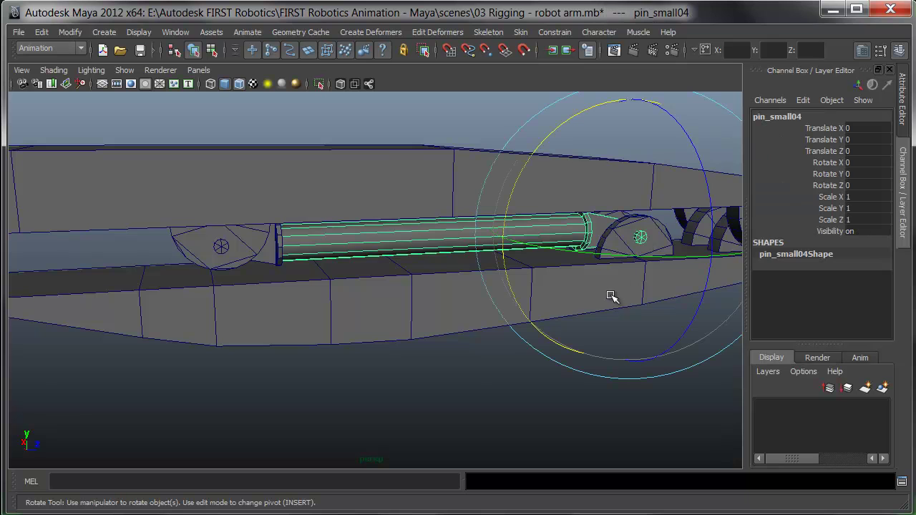
left_click(452, 402)
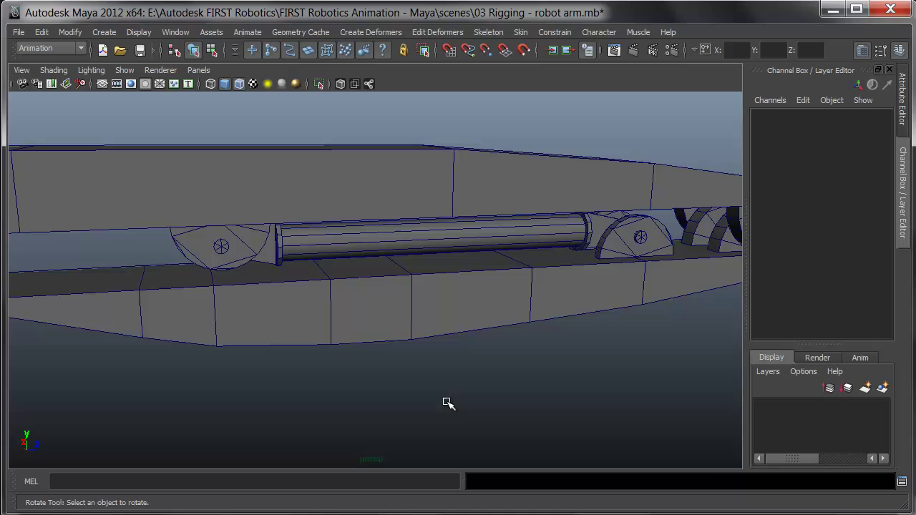
left_click_drag(365, 387, 338, 387, "alt")
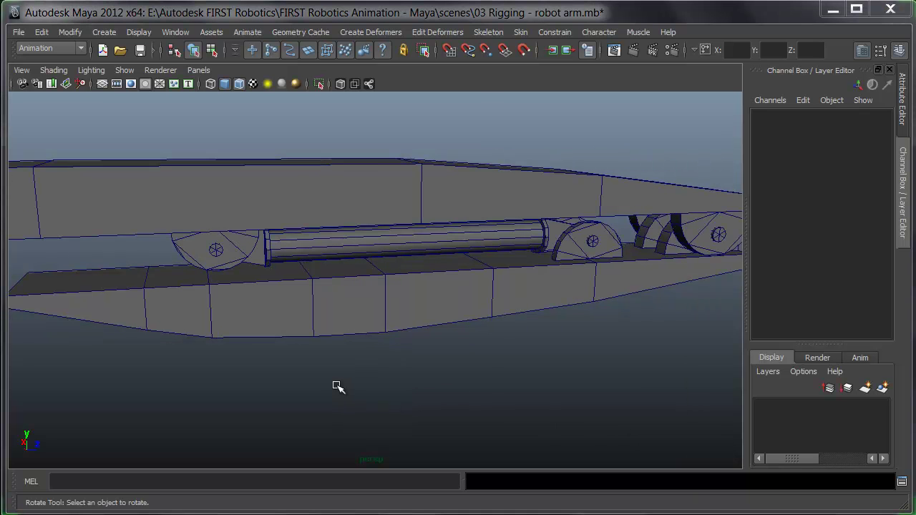
left_click(593, 242)
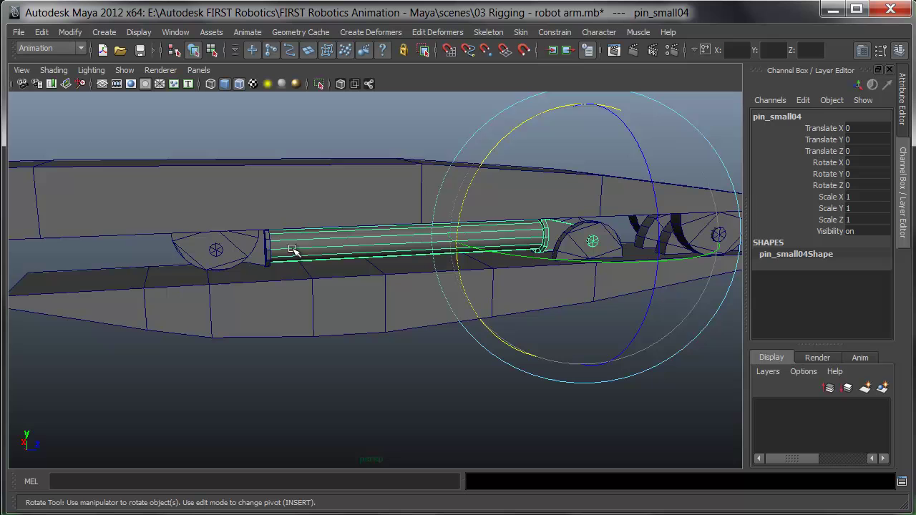
left_click(217, 249, "shift")
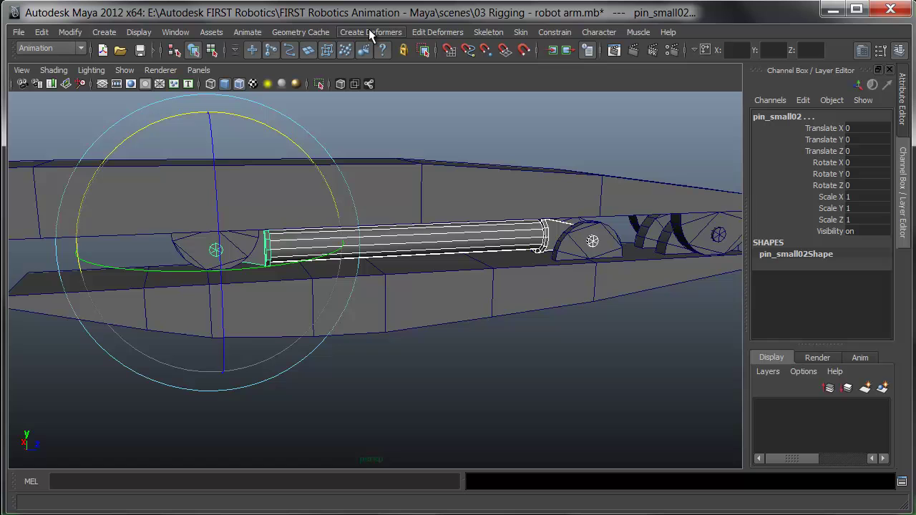
left_click(545, 32)
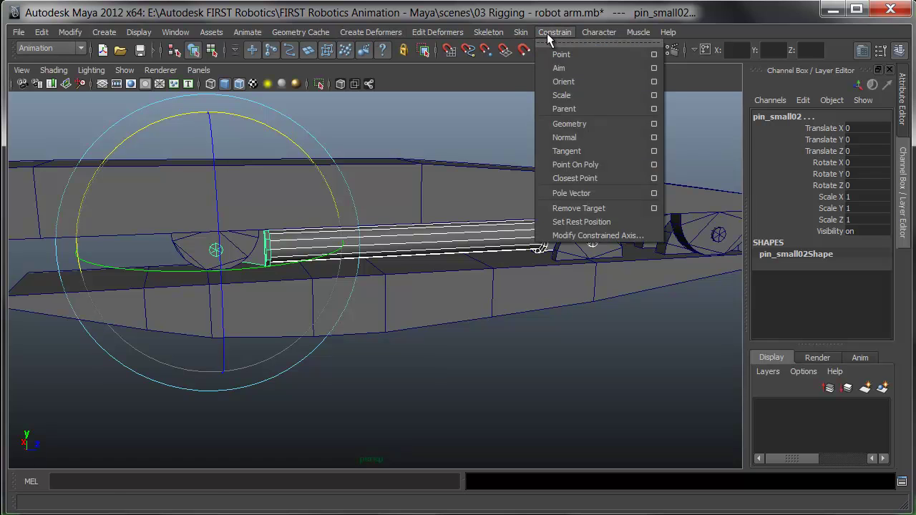
left_click(653, 68)
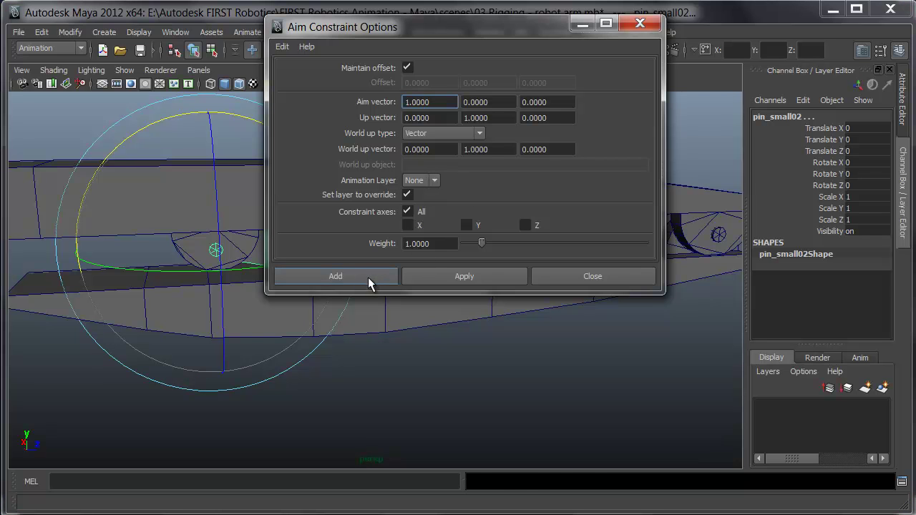
left_click(390, 275)
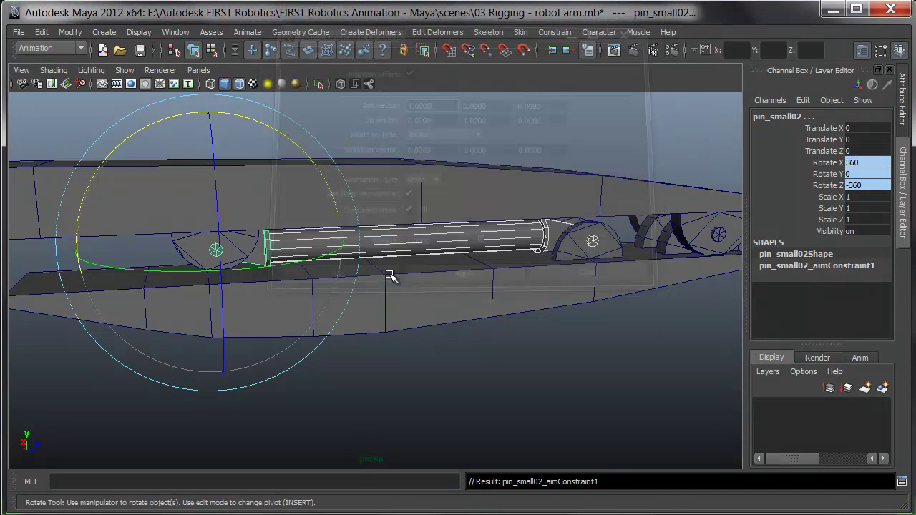
Test-rotate the upper arm to -45 to check the piston, then undo.
left_click(493, 365)
left_click(446, 293)
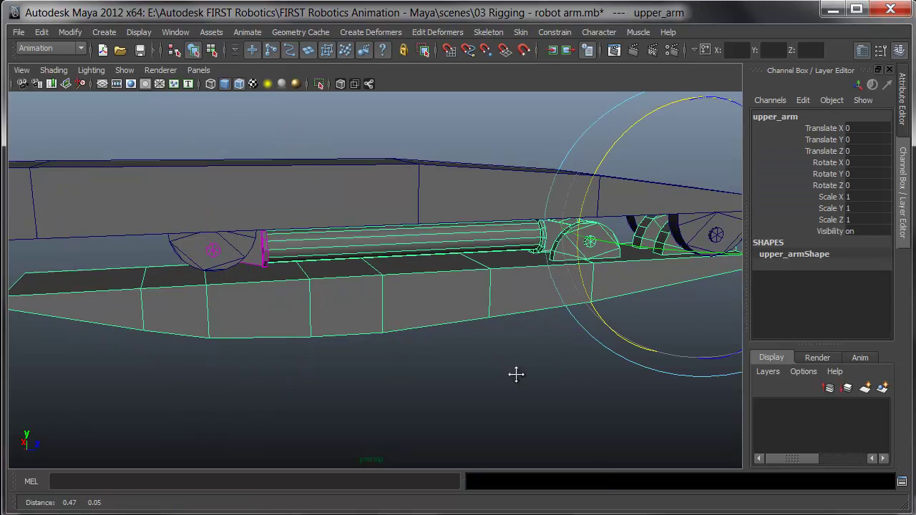
middle_click_drag(516, 375, 484, 372, "alt")
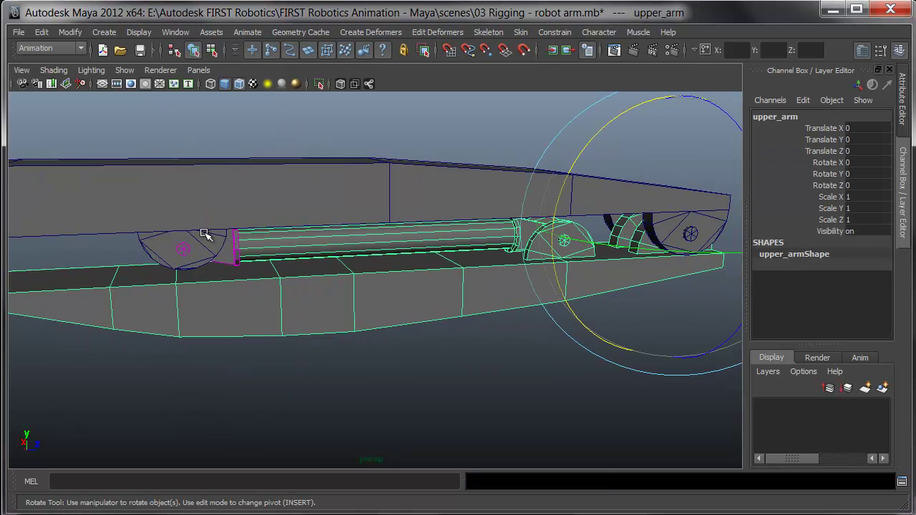
left_click_drag(403, 293, 475, 237, "alt")
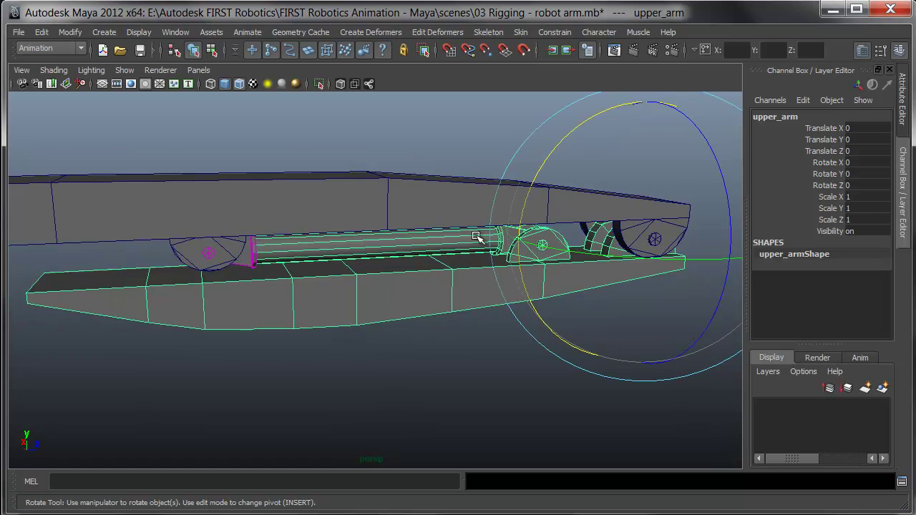
left_click_drag(527, 200, 522, 241)
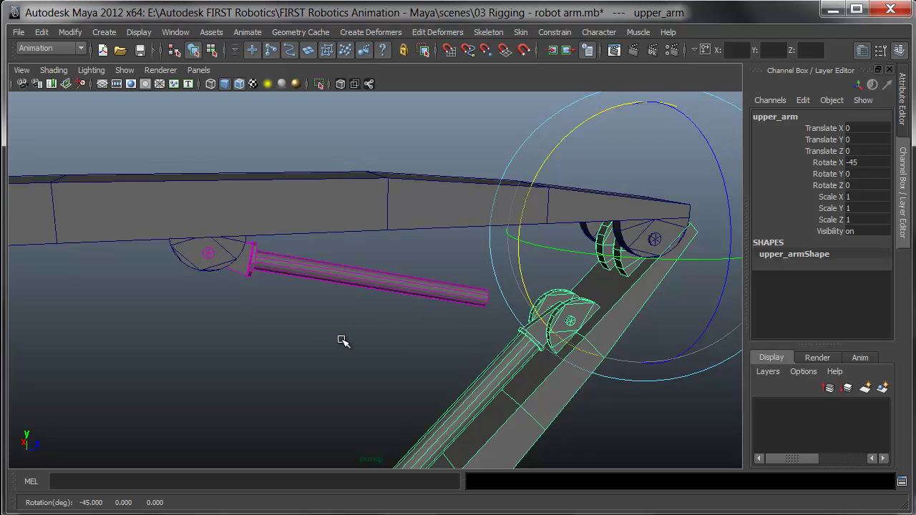
key("ctrl+z")
left_click(386, 365)
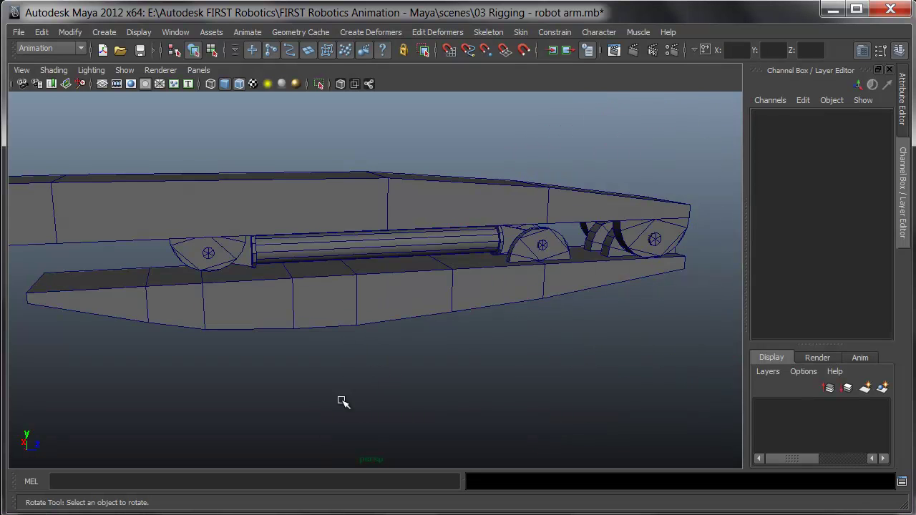
Aim-constrain pin_small04 toward pin_small02.
left_click(208, 256)
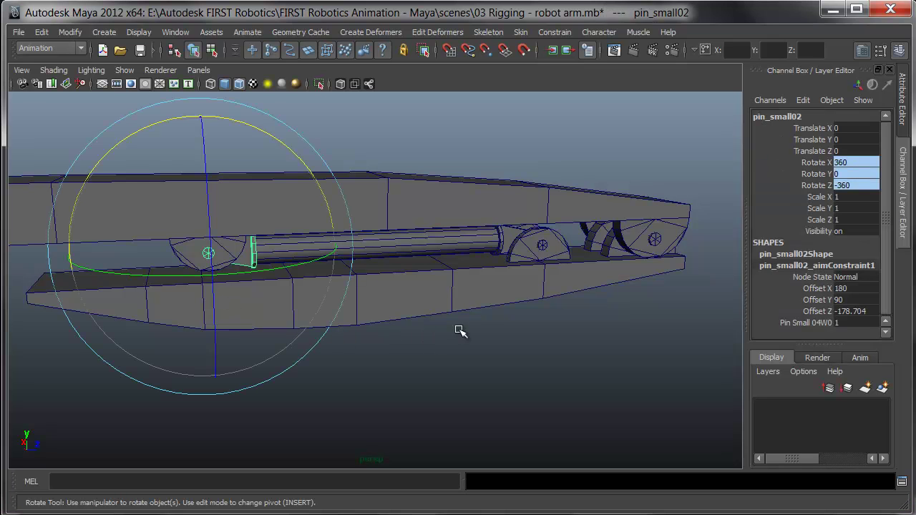
left_click(544, 246)
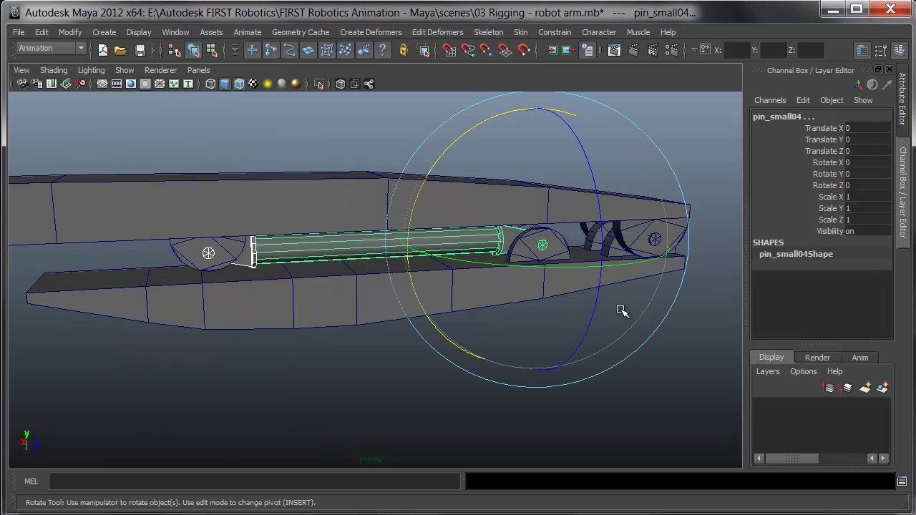
left_click(556, 32)
left_click(562, 68)
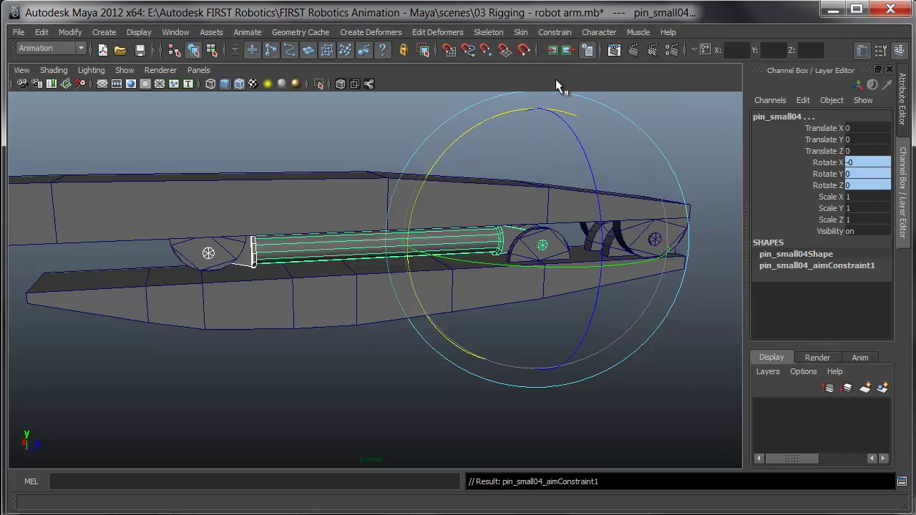
Select upper_arm, then the hinge pin pin_large002.
left_click(341, 422)
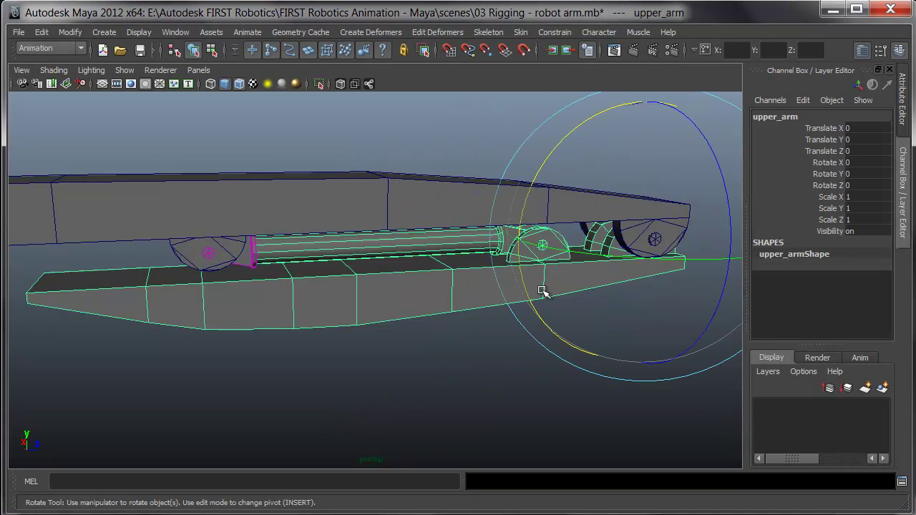
left_click(445, 295)
left_click(491, 394)
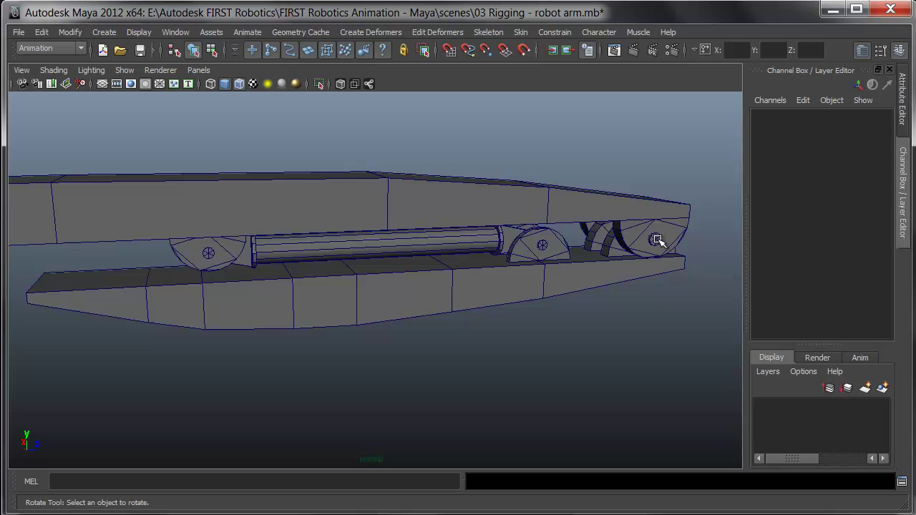
left_click(656, 239)
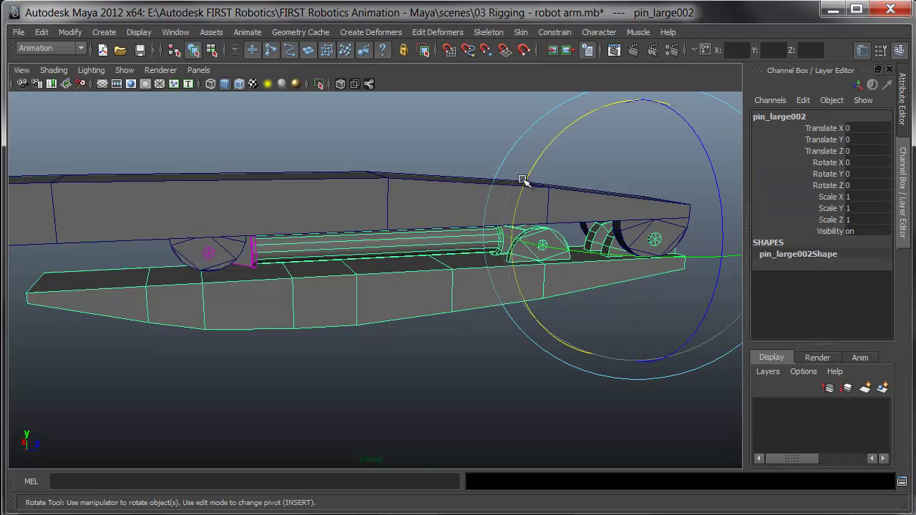
Rotate pin_large002 to -60 on X and zoom out to watch the piston stretch.
left_click_drag(525, 184, 527, 246)
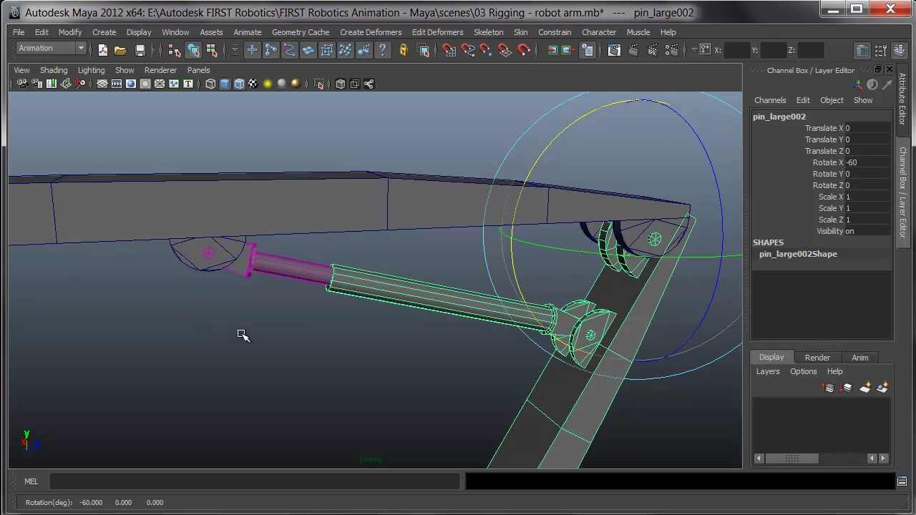
scroll(393, 368, "down", 6)
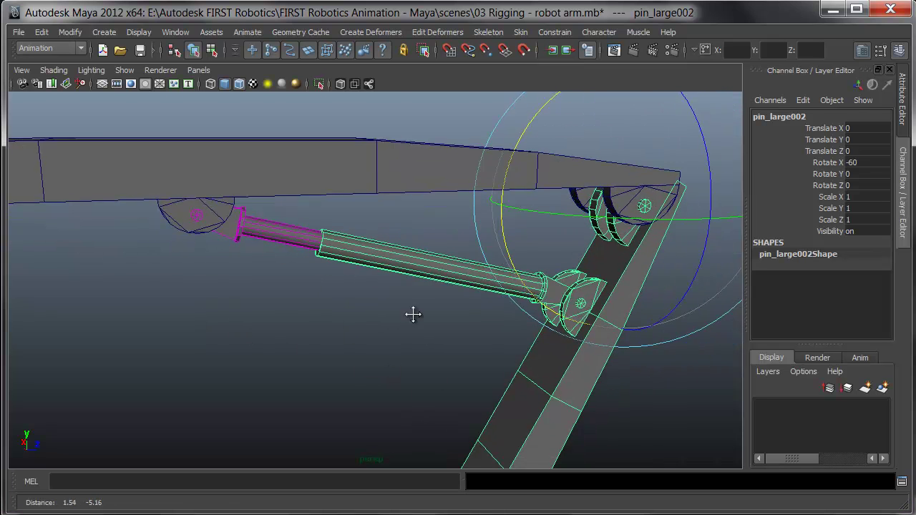
middle_click_drag(361, 331, 485, 303, "alt")
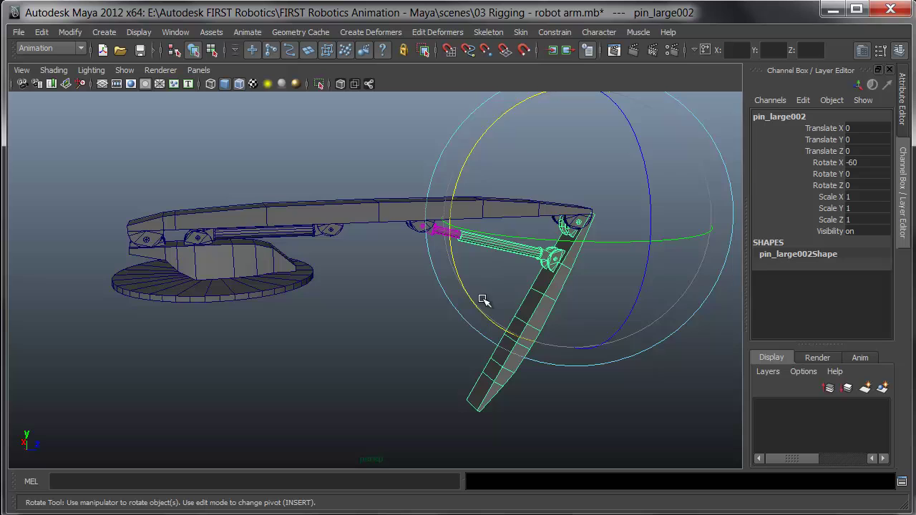
scroll(200, 302, "up", 2)
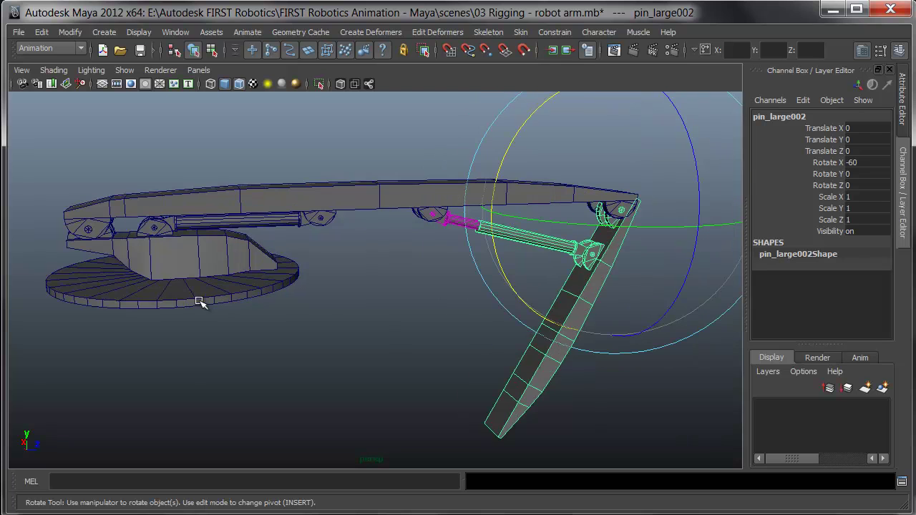
left_click(361, 326)
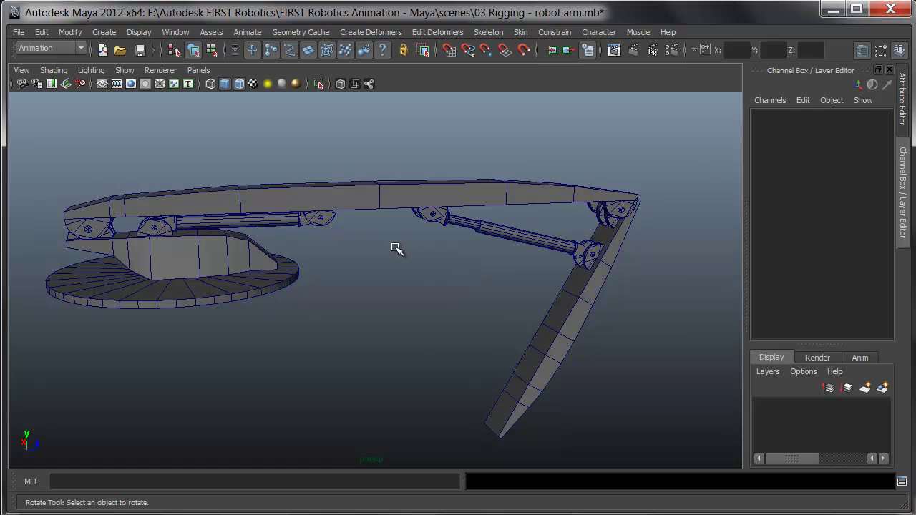
Check the parents of pin_small03, piston_shaft01 and pin_small01 on the base piston.
key("ctrl+z")
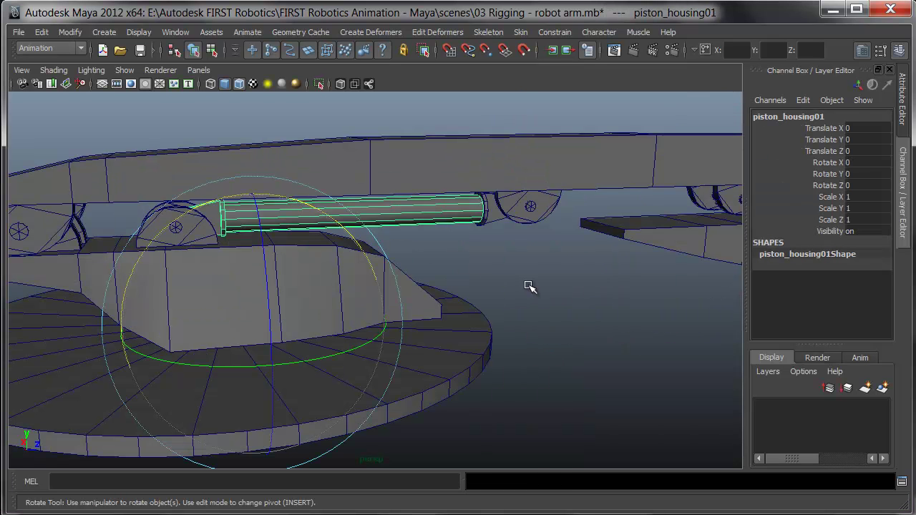
key("q")
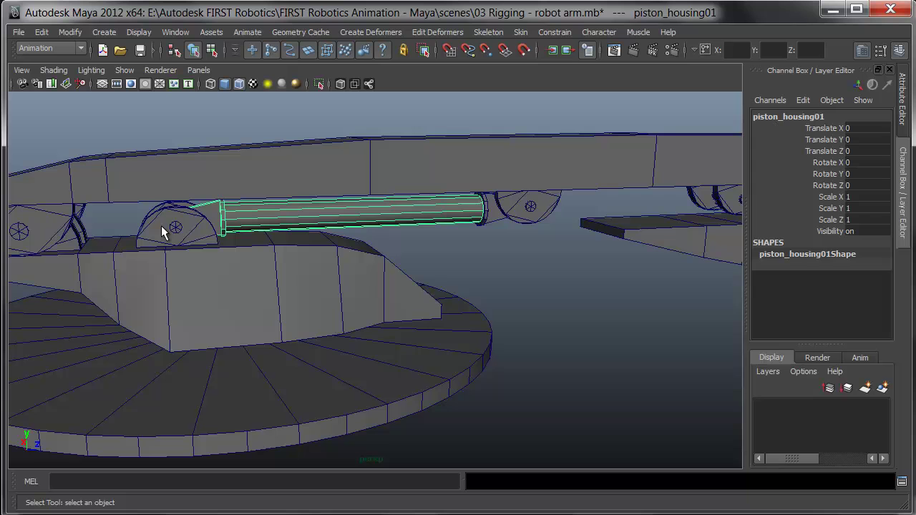
left_click(176, 227)
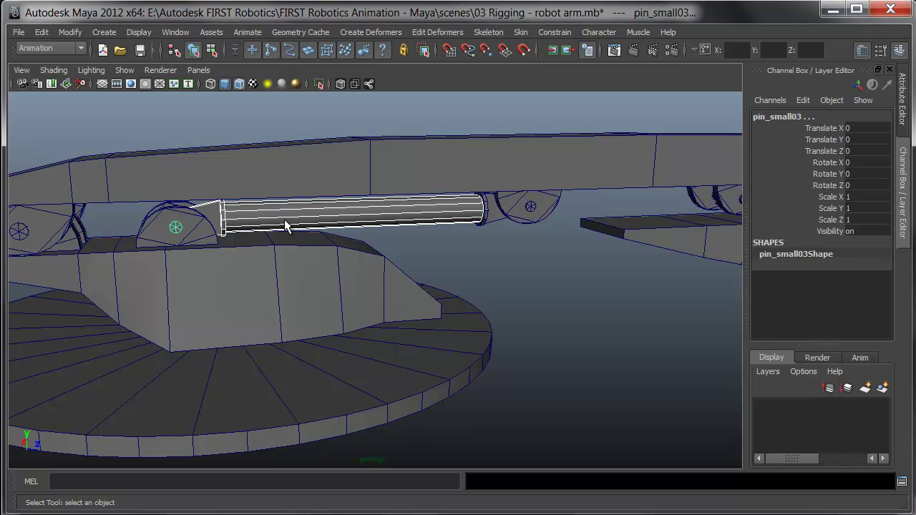
key("Up")
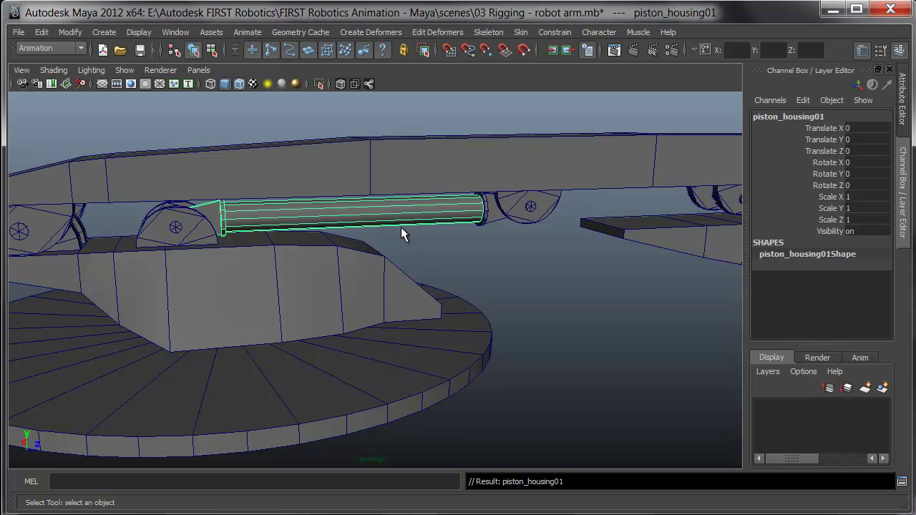
left_click(507, 265)
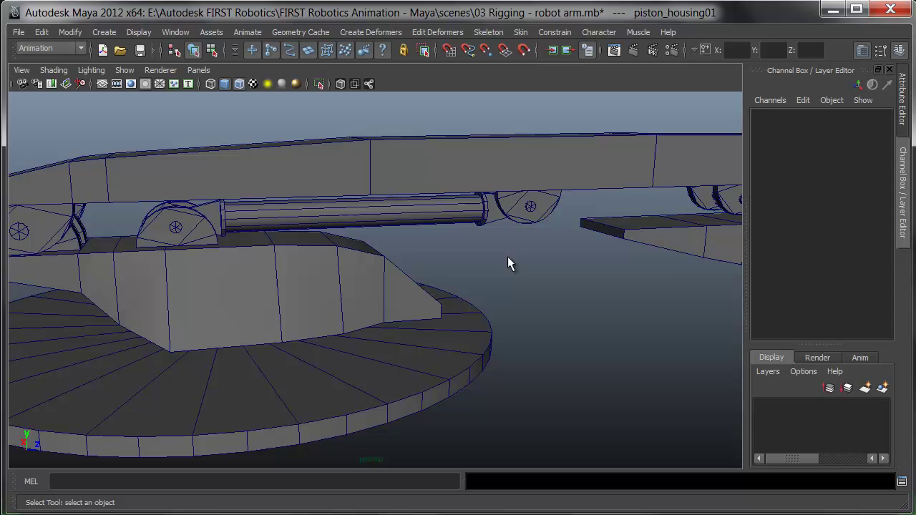
left_click(493, 215)
left_click(529, 203)
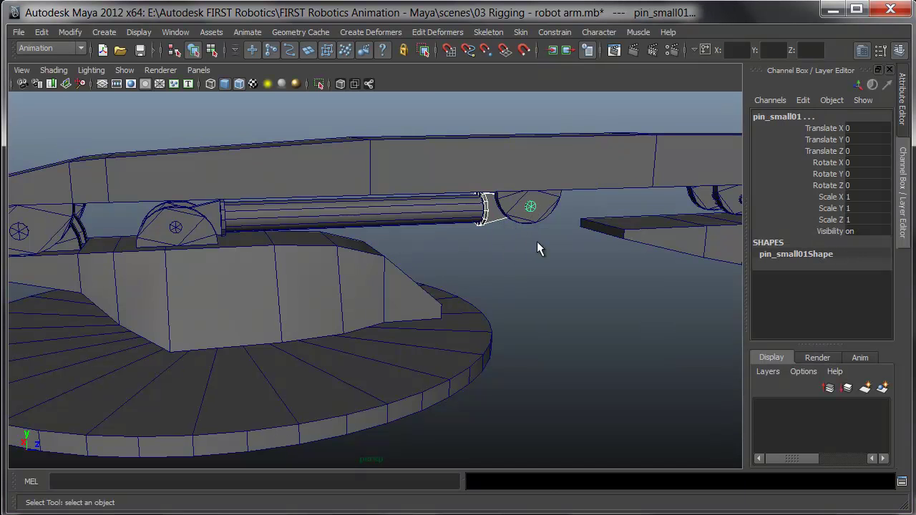
key("ctrl+z")
Check the mounts piston_mount002 under lower_arm and piston_mount01 under base.
left_click(519, 264)
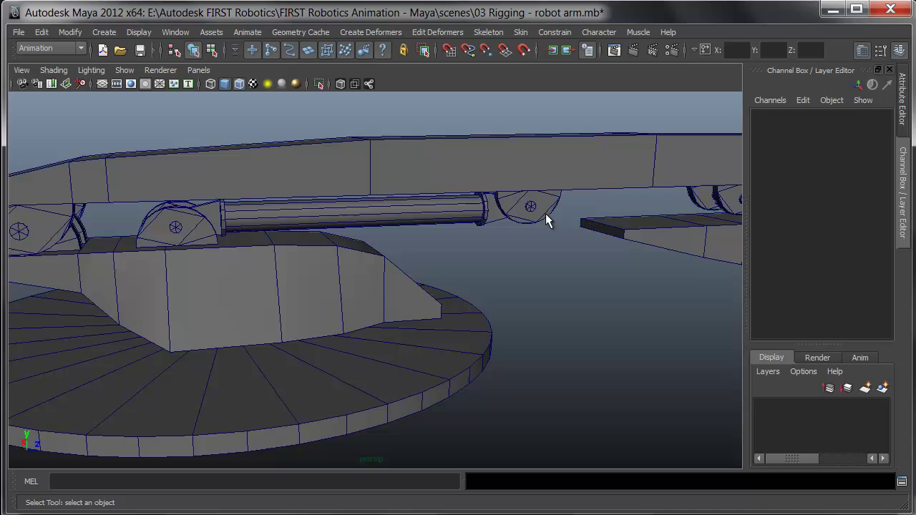
left_click(543, 213)
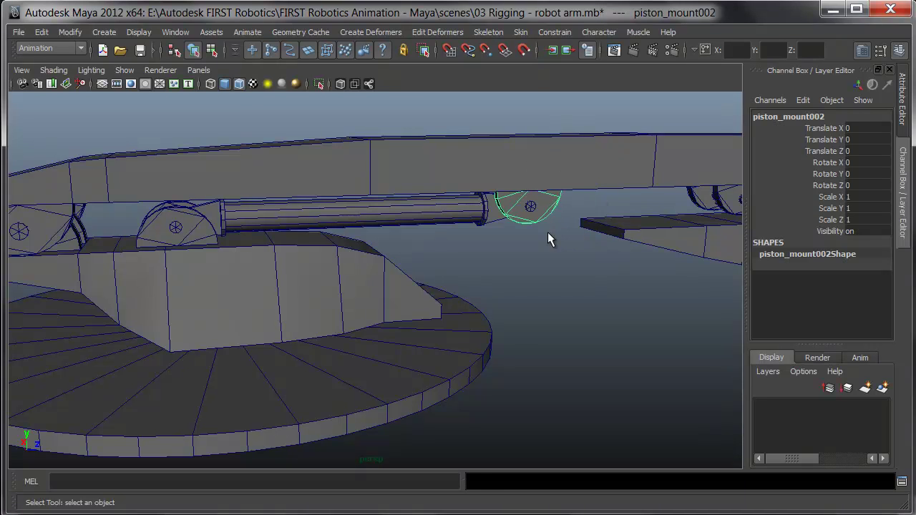
left_click(561, 173)
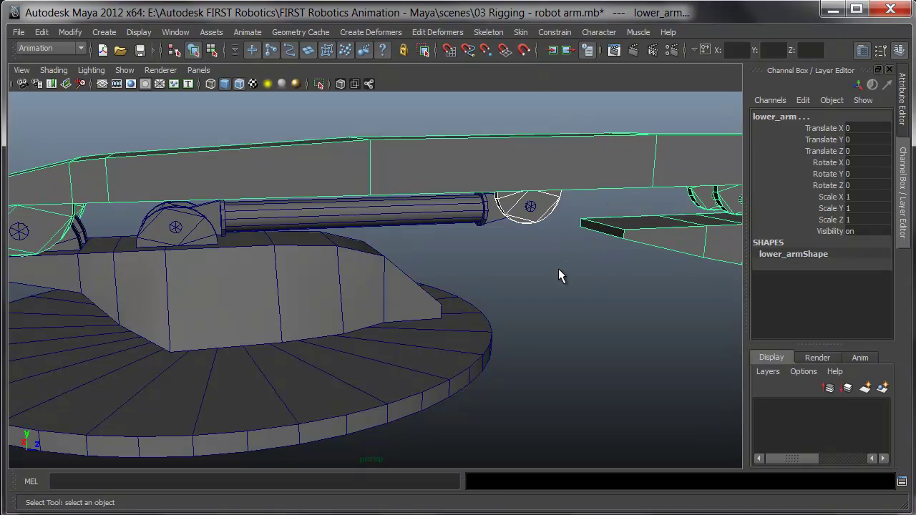
key("ctrl+z")
key("ctrl+z")
key("ctrl+z")
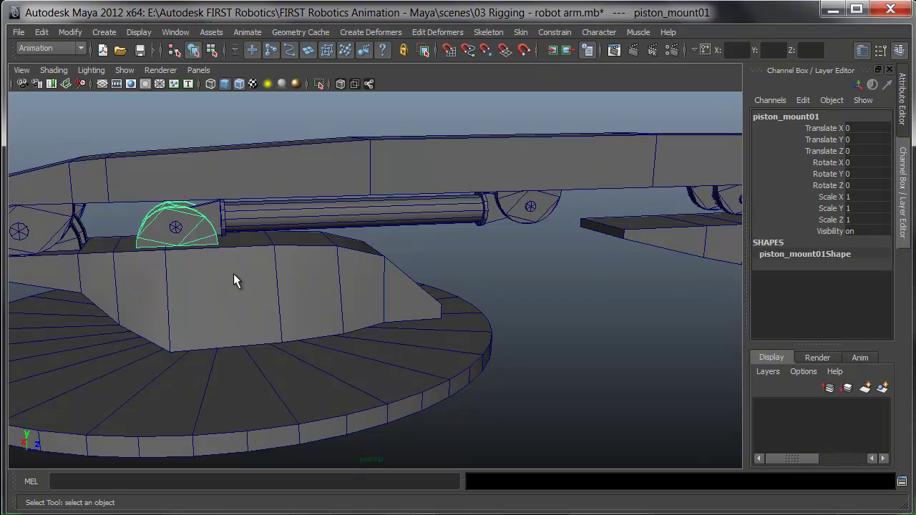
left_click(233, 281, "shift")
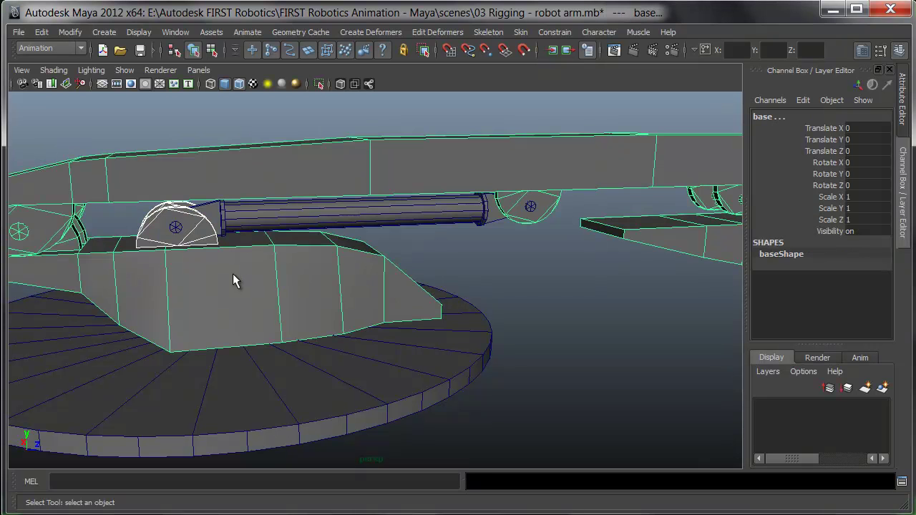
key("ctrl+z")
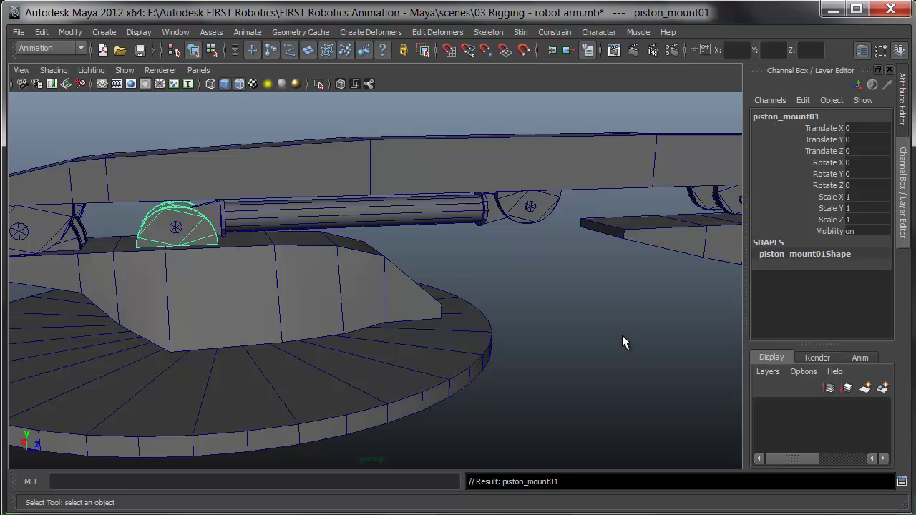
left_click(605, 341)
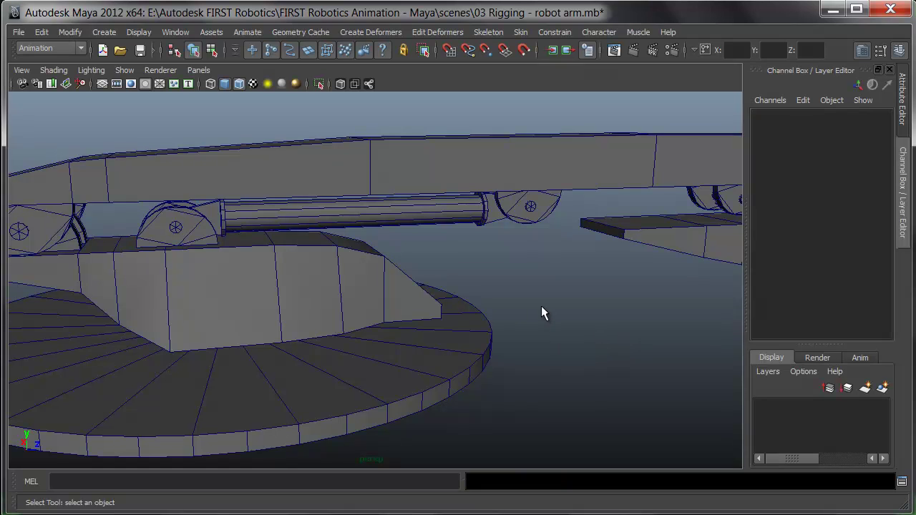
Aim-constrain pin_small01 toward pin_small03.
left_click(176, 228)
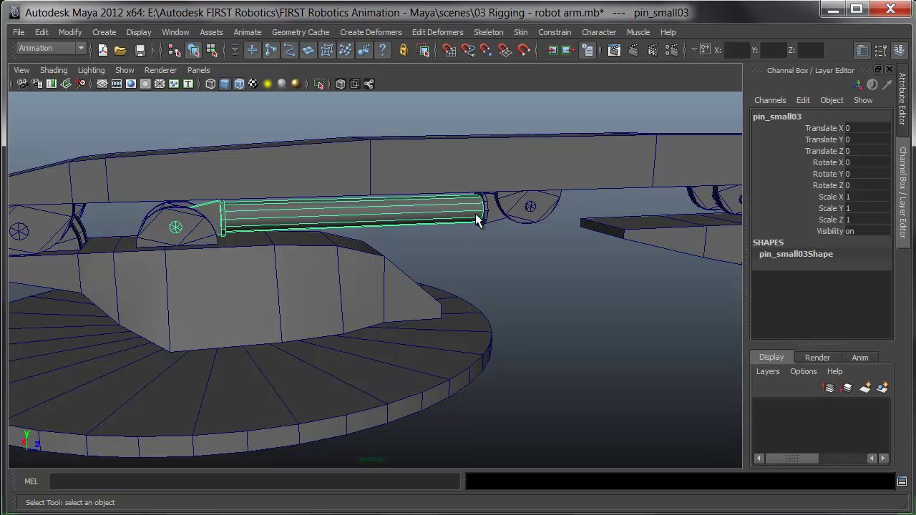
left_click(531, 208, "shift")
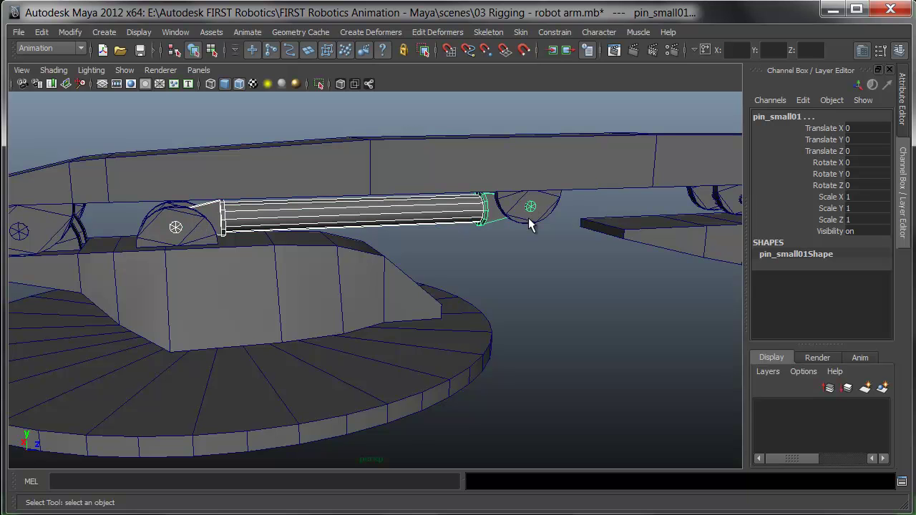
left_click(555, 31)
left_click(574, 69)
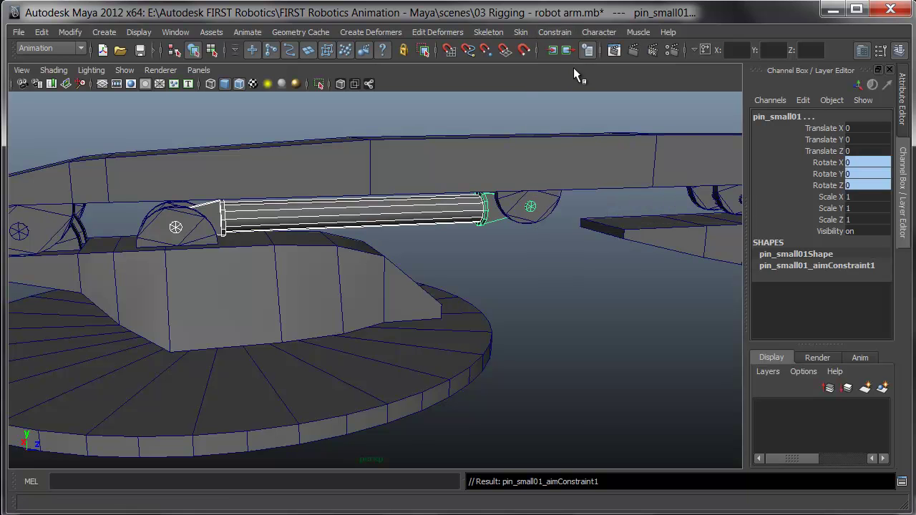
Aim-constrain pin_small03 toward pin_small01, then deselect and zoom out.
left_click(530, 246)
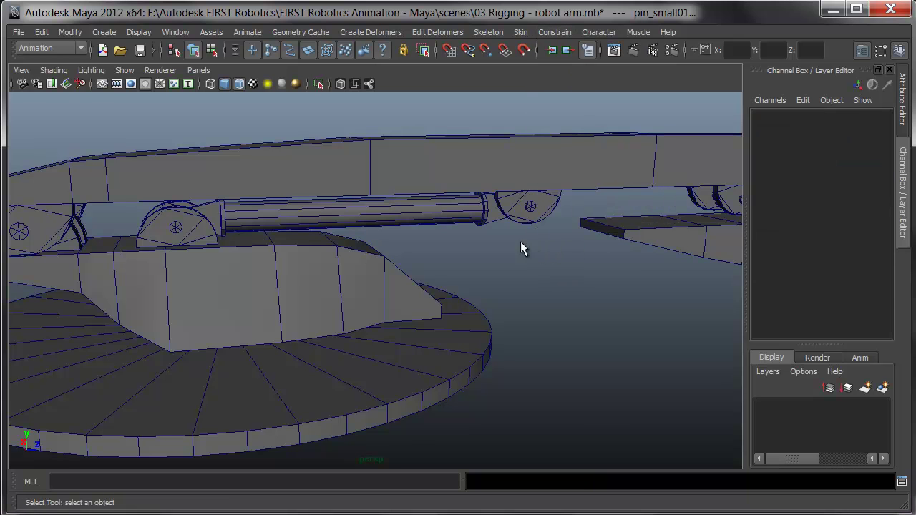
left_click(531, 205)
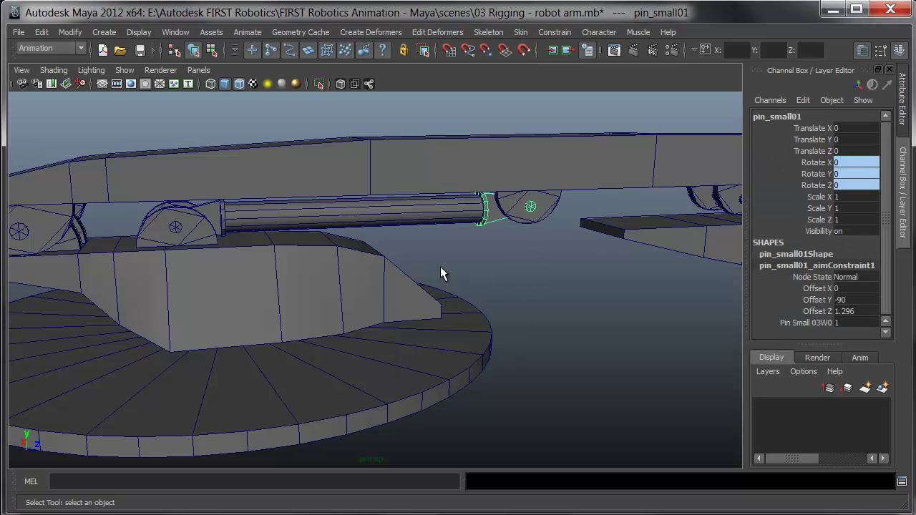
left_click(177, 226, "shift")
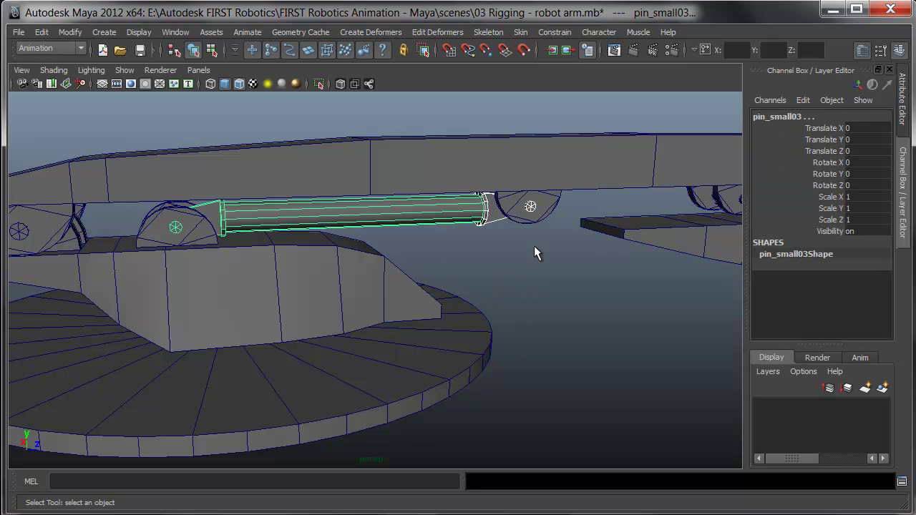
left_click(547, 32)
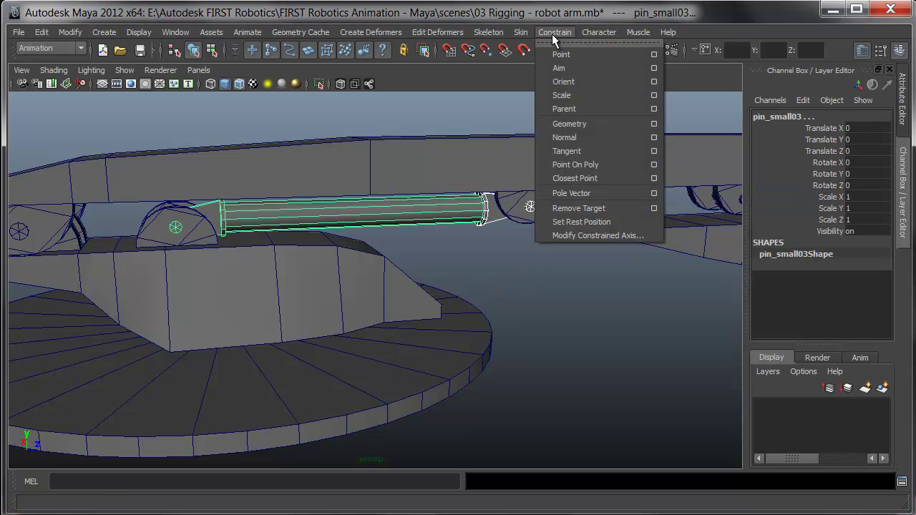
left_click(570, 70)
left_click(533, 308)
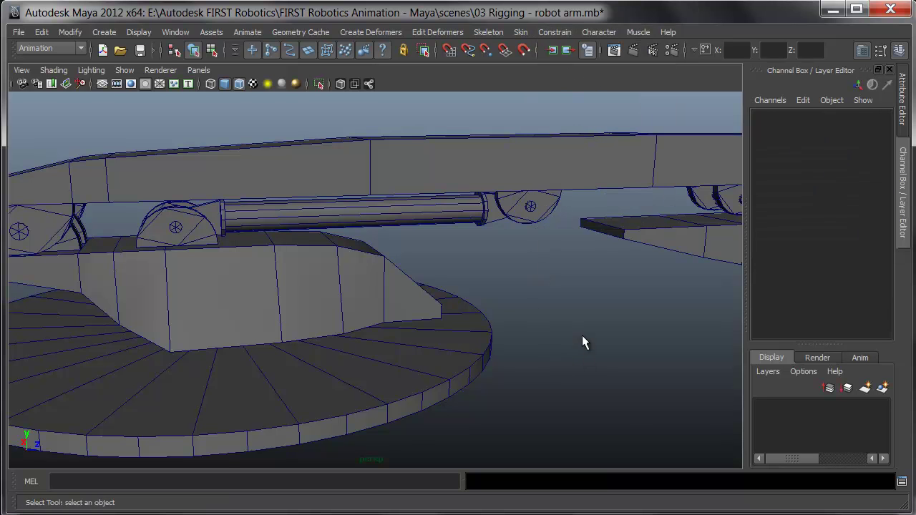
scroll(466, 345, "down", 8)
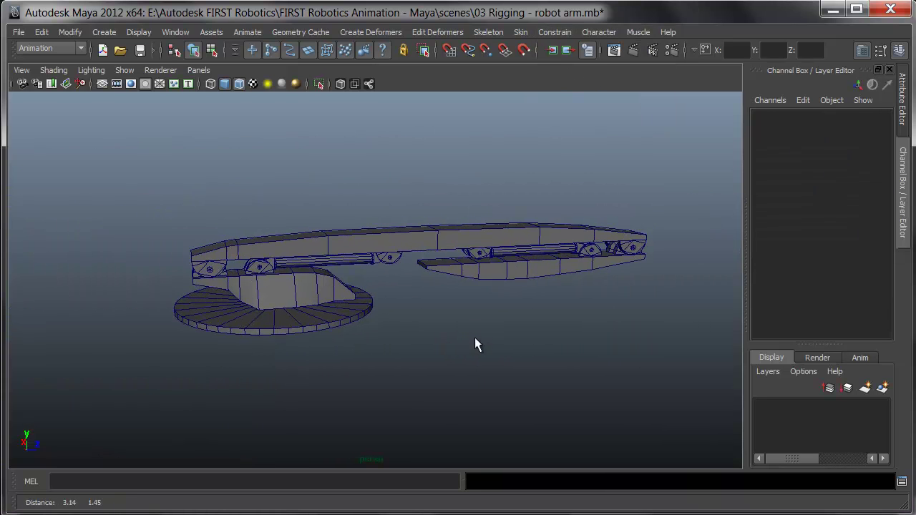
middle_click_drag(477, 345, 251, 281, "alt")
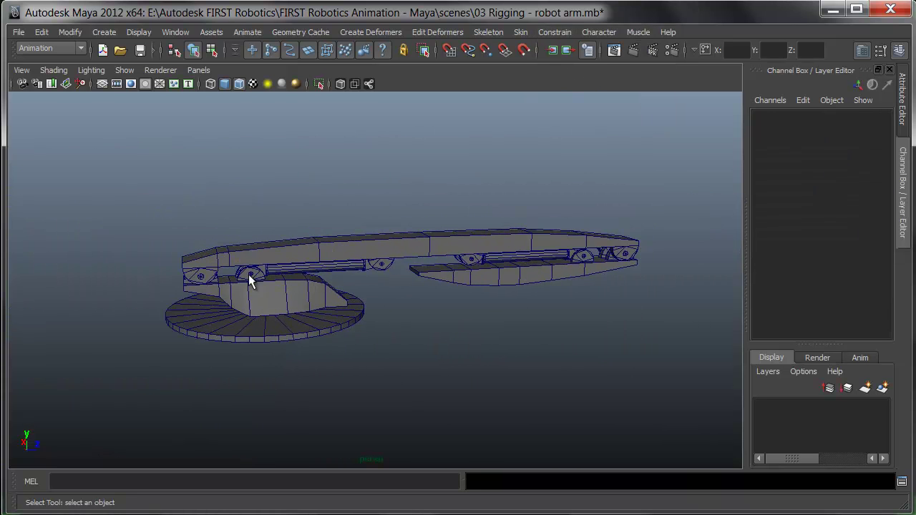
left_click(203, 276)
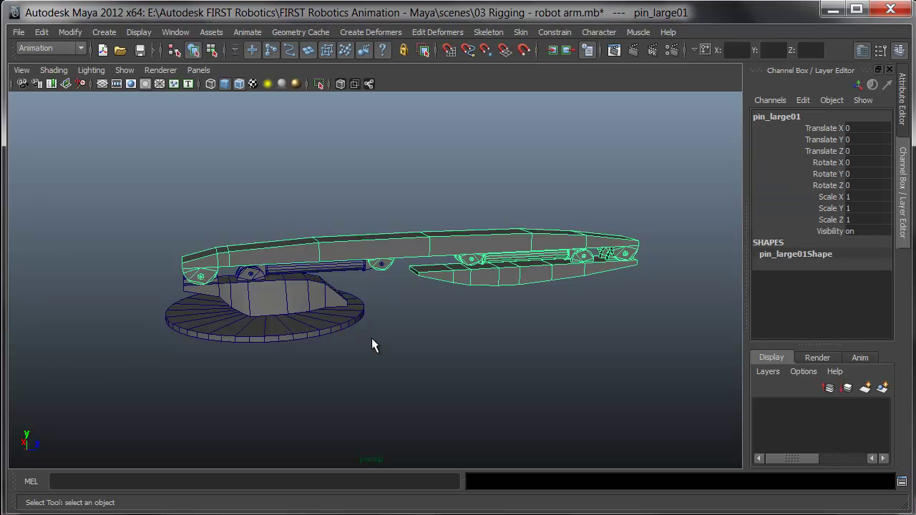
key("e")
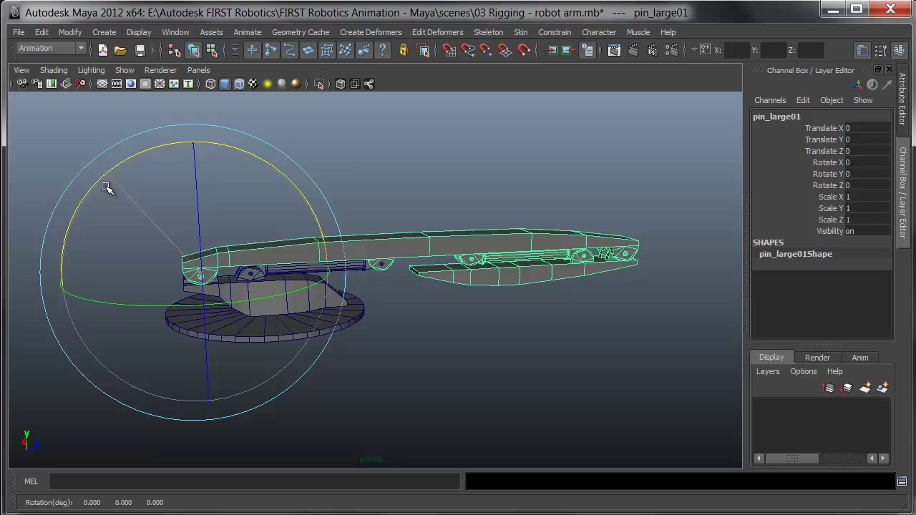
left_click_drag(108, 188, 97, 207)
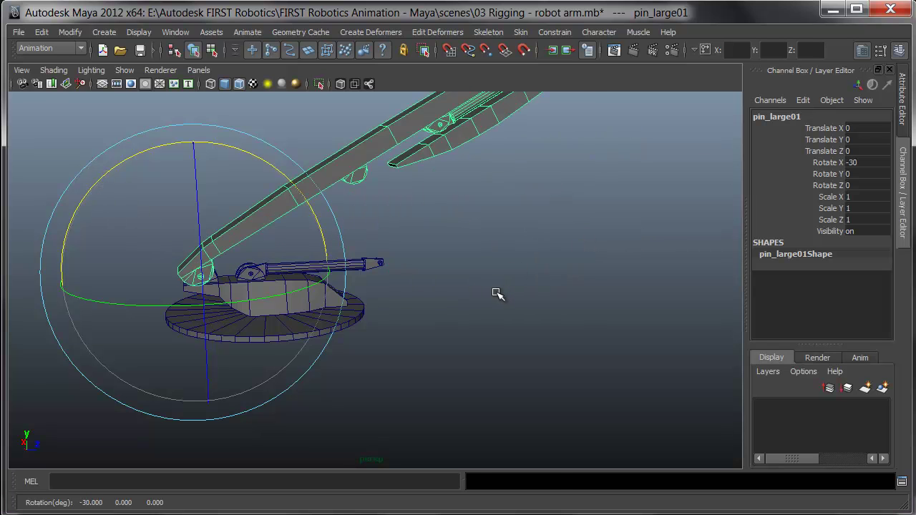
key("ctrl+z")
left_click(450, 319)
scroll(390, 295, "up", 5)
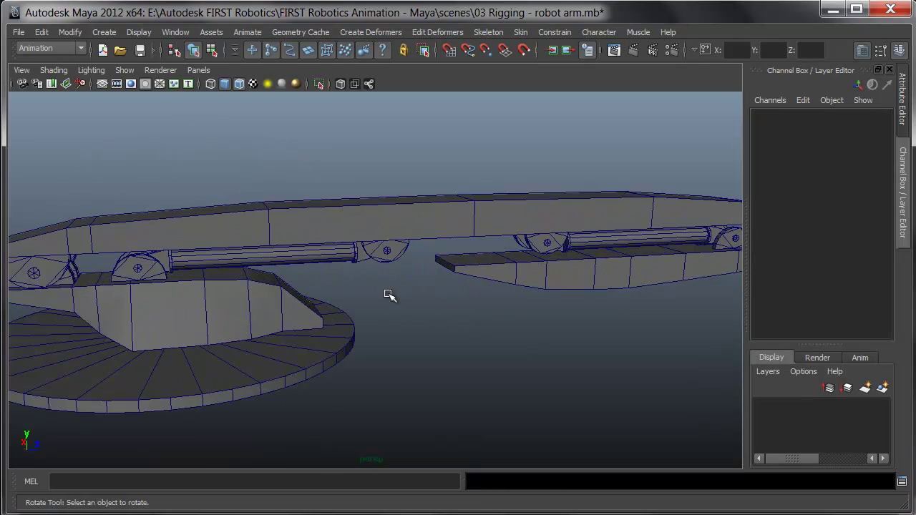
scroll(390, 295, "up", 3)
left_click(353, 238)
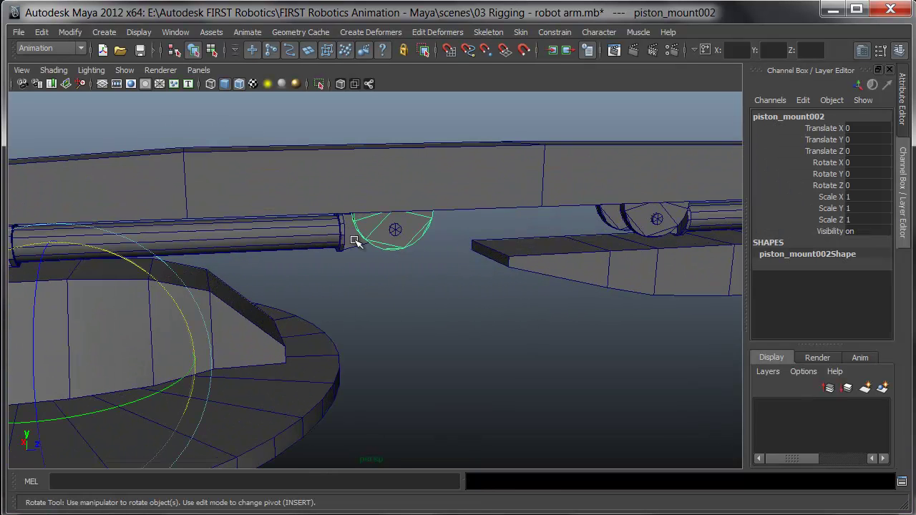
left_click(343, 241)
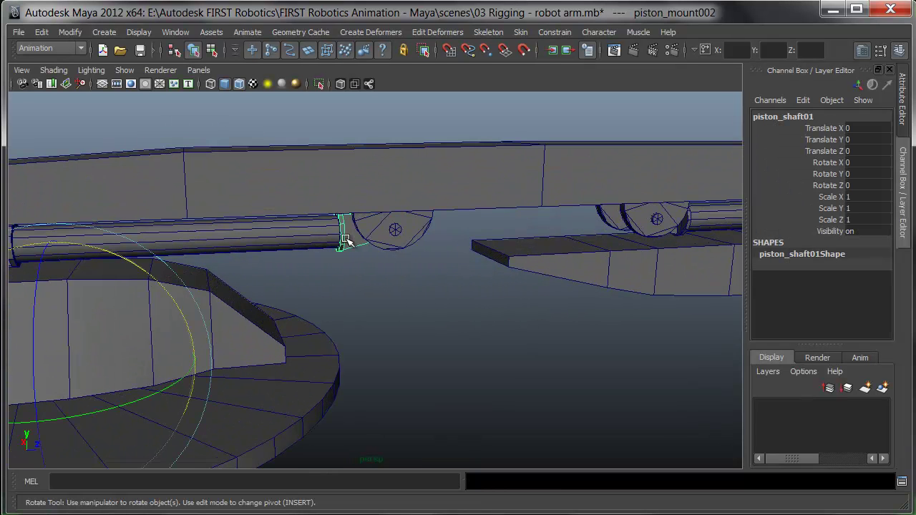
left_click(398, 229)
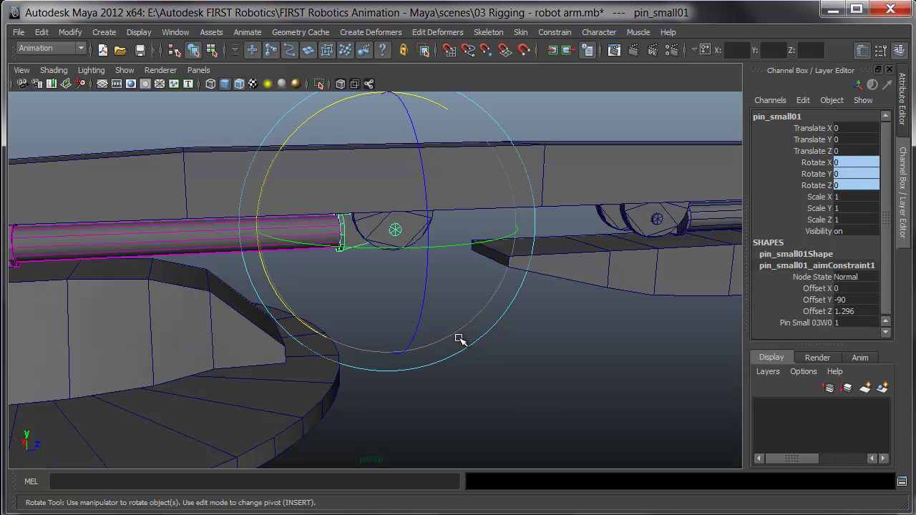
key("q")
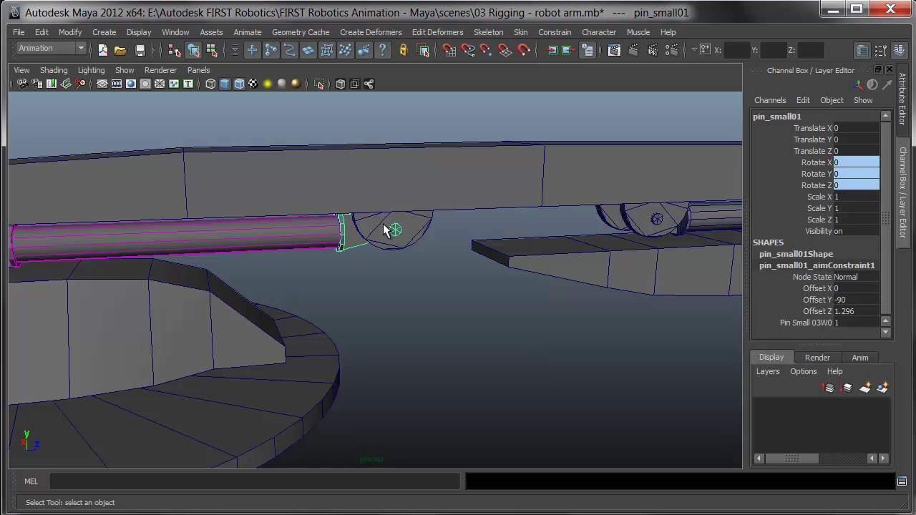
left_click(429, 218)
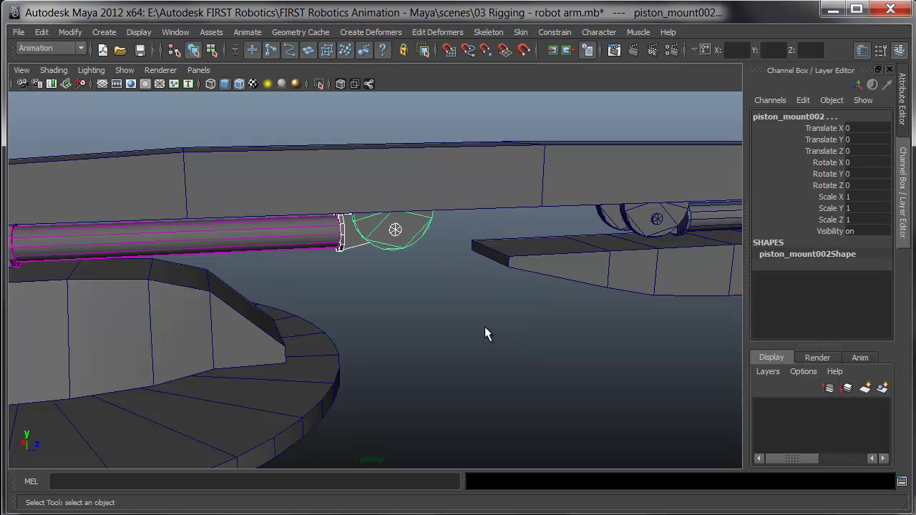
key("Up")
scroll(485, 328, "down", 5)
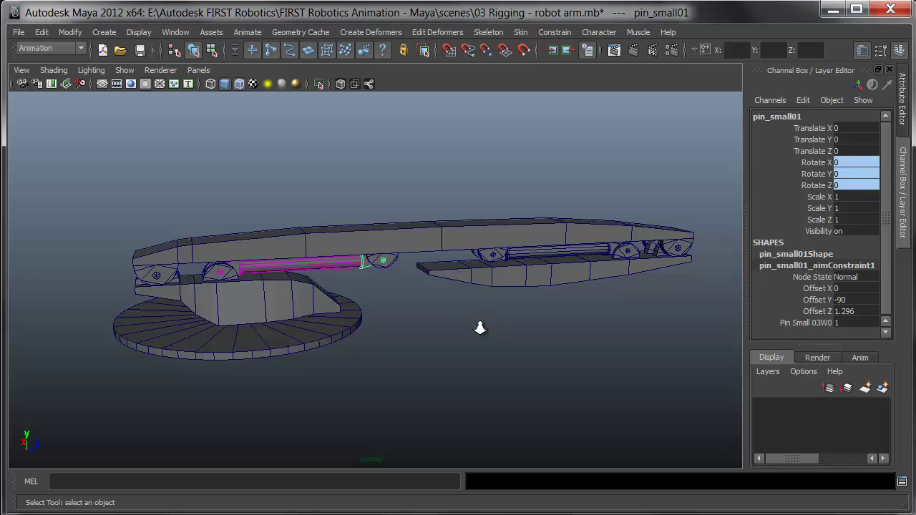
scroll(480, 327, "down", 2)
Rotate pin_large01 to -45 on X to raise the arm.
left_click(430, 361)
key("e")
scroll(106, 272, "up", 3)
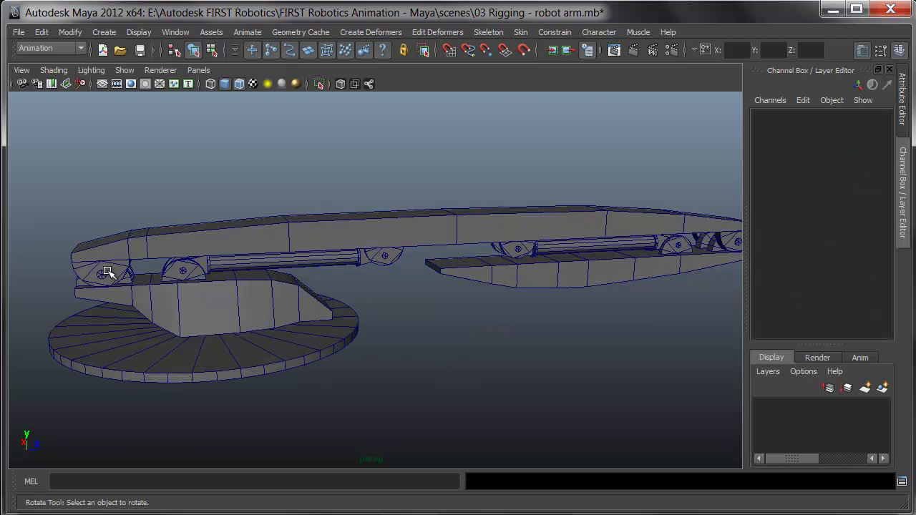
left_click(104, 275)
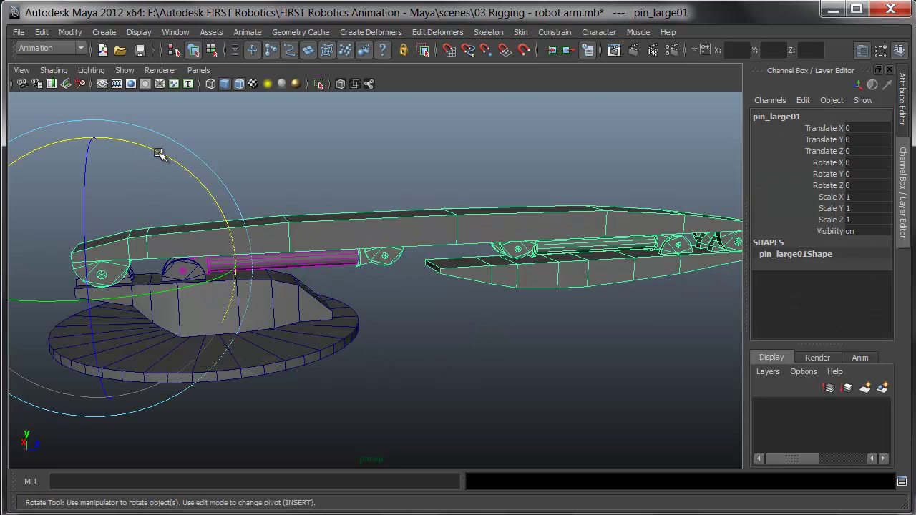
left_click_drag(158, 154, 132, 123)
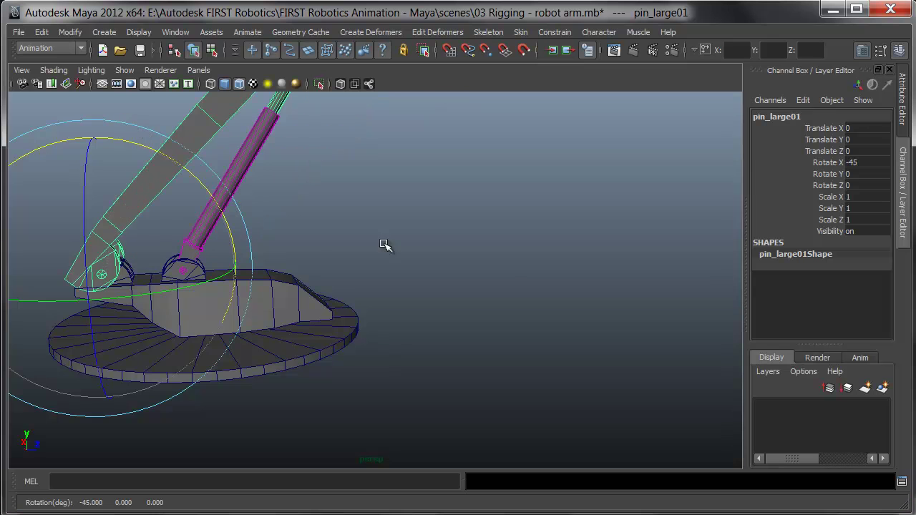
scroll(509, 297, "down", 3)
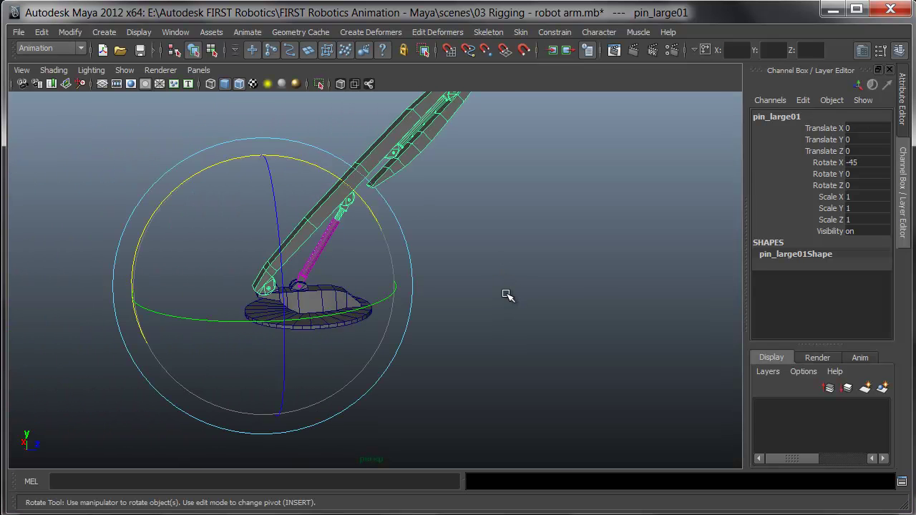
key("ctrl+z")
left_click(397, 337)
scroll(392, 339, "up", 2)
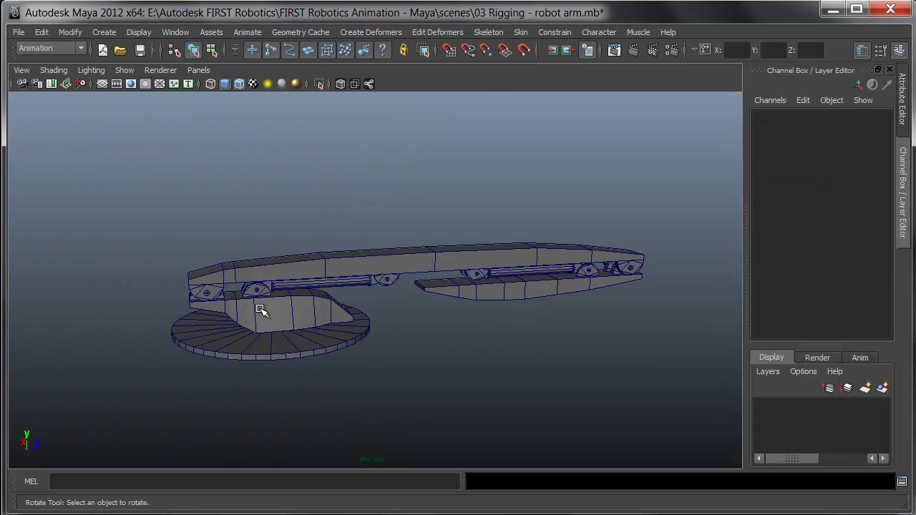
left_click(209, 293)
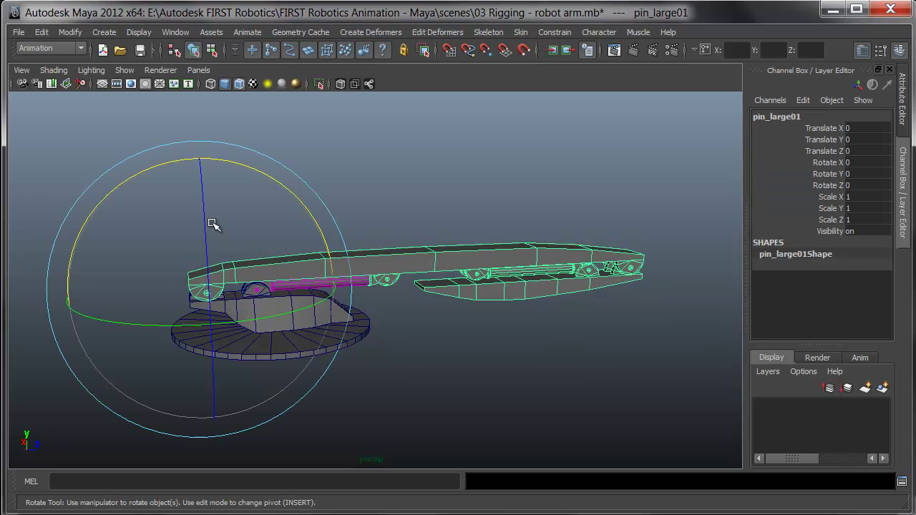
left_click_drag(143, 175, 77, 265)
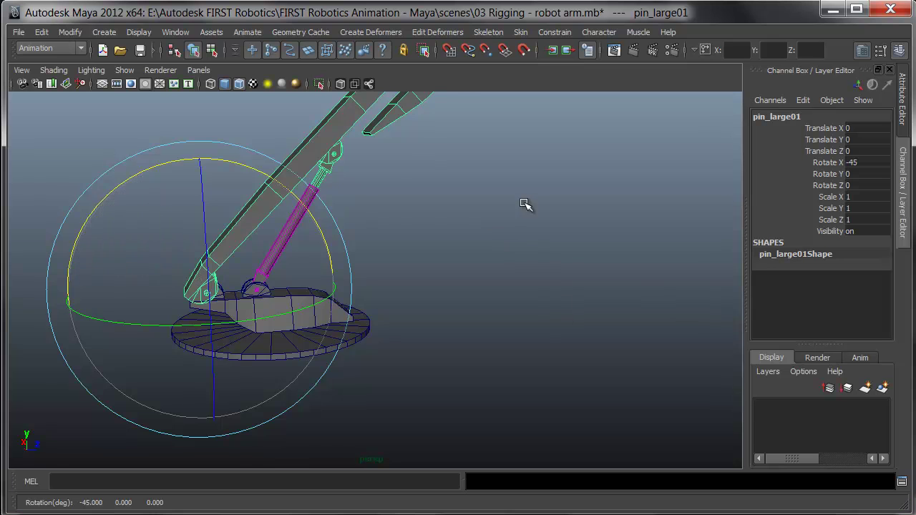
Rotate pin_large002 to -60 on X to fold the upper arm, then deselect.
middle_click_drag(527, 206, 432, 337, "alt")
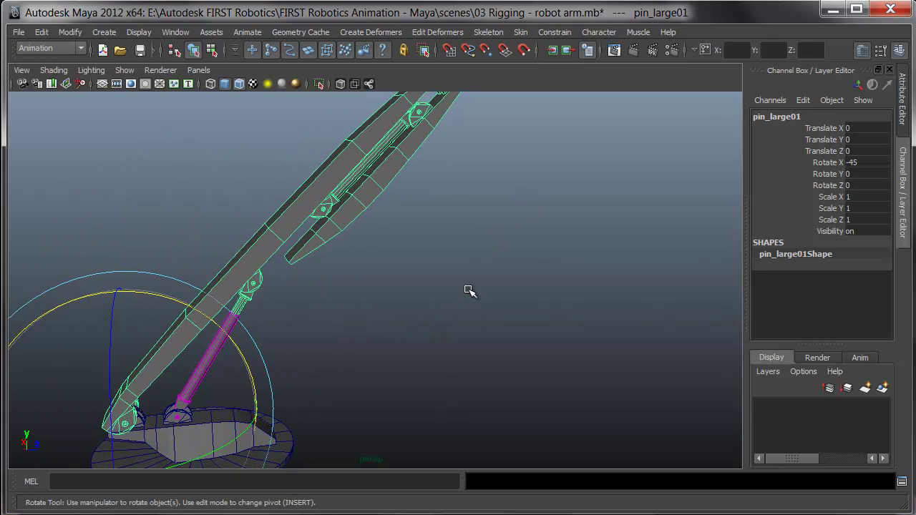
scroll(468, 290, "down", 2)
left_click(437, 116)
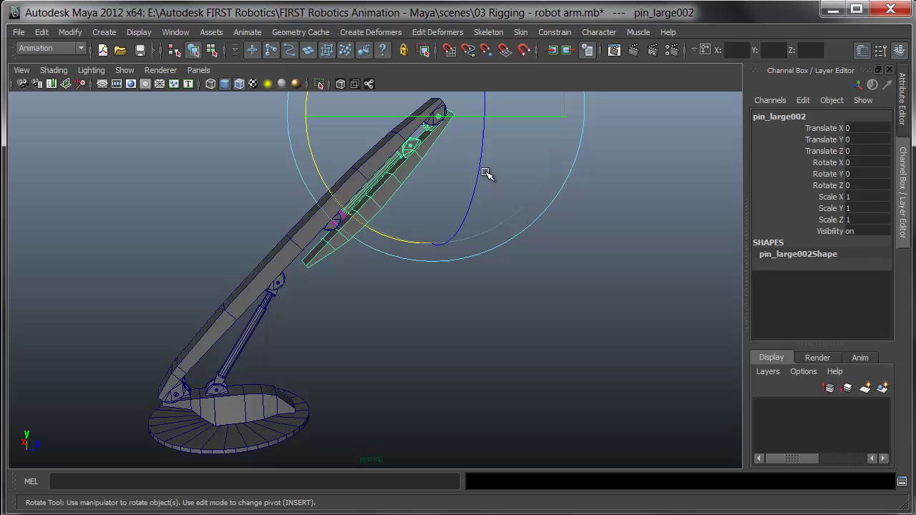
left_click_drag(386, 237, 465, 296)
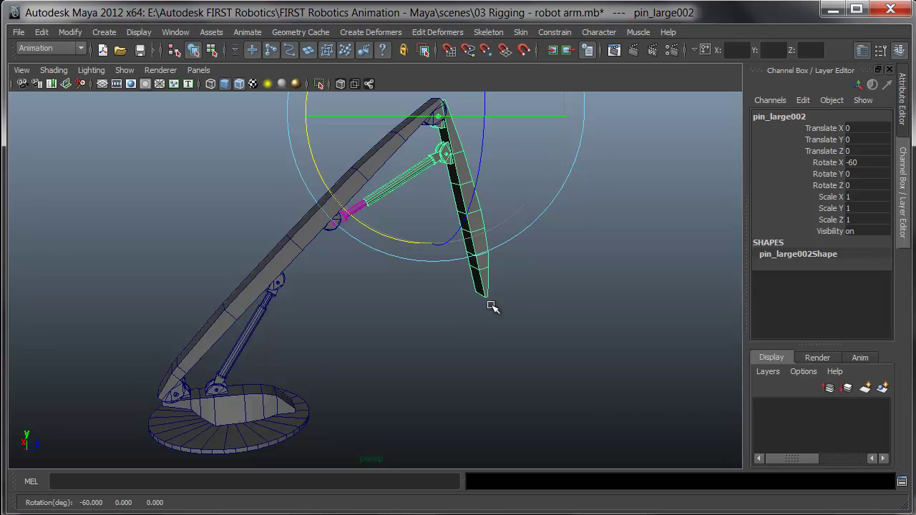
left_click_drag(528, 290, 490, 241, "alt")
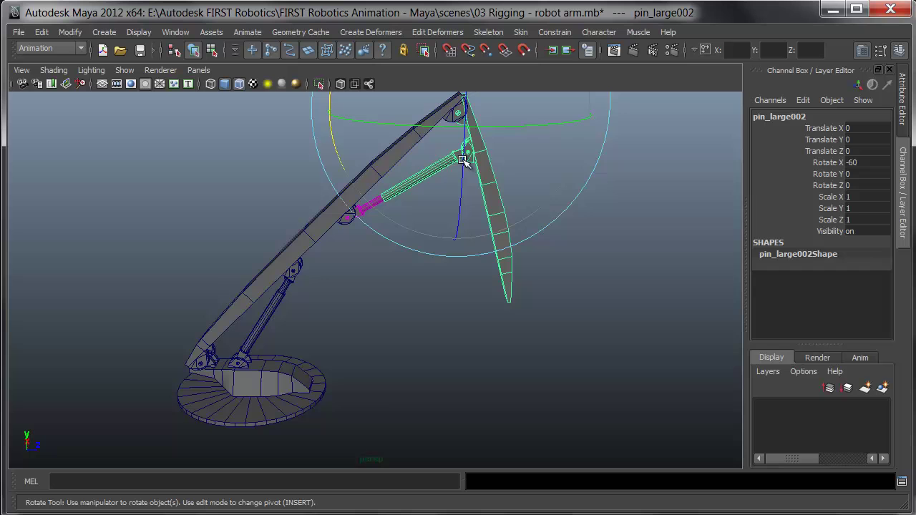
left_click(377, 314)
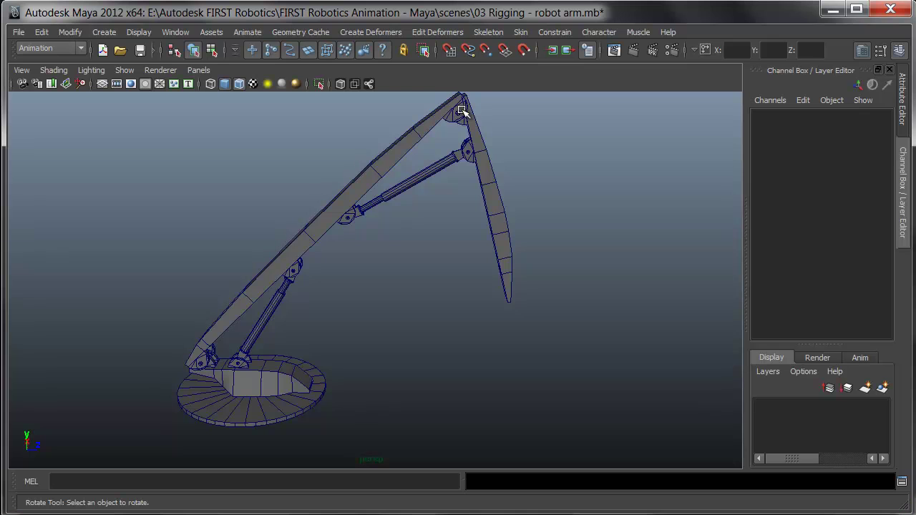